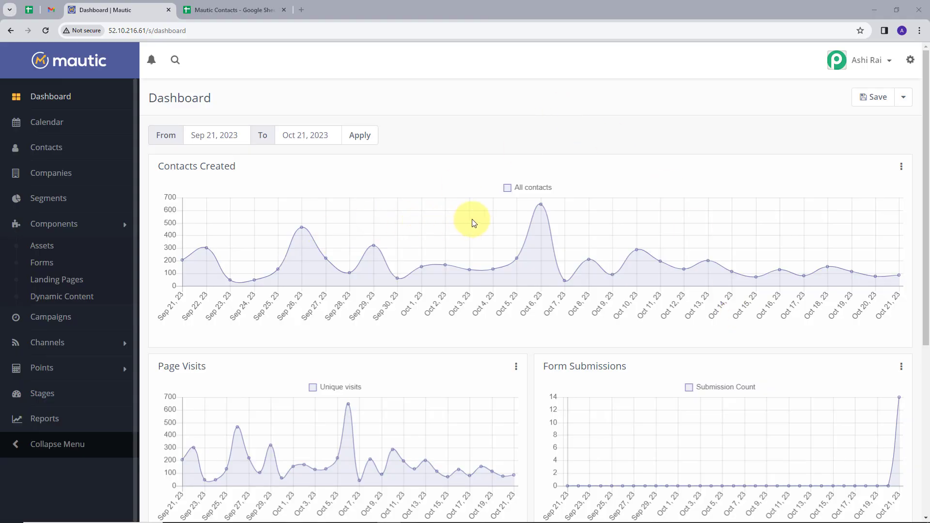
# Step: Glance between the Mautic Contacts spreadsheet and the Mautic dashboard tabs
pyautogui.moveTo(927, 223); pyautogui.dragTo(929, 236)
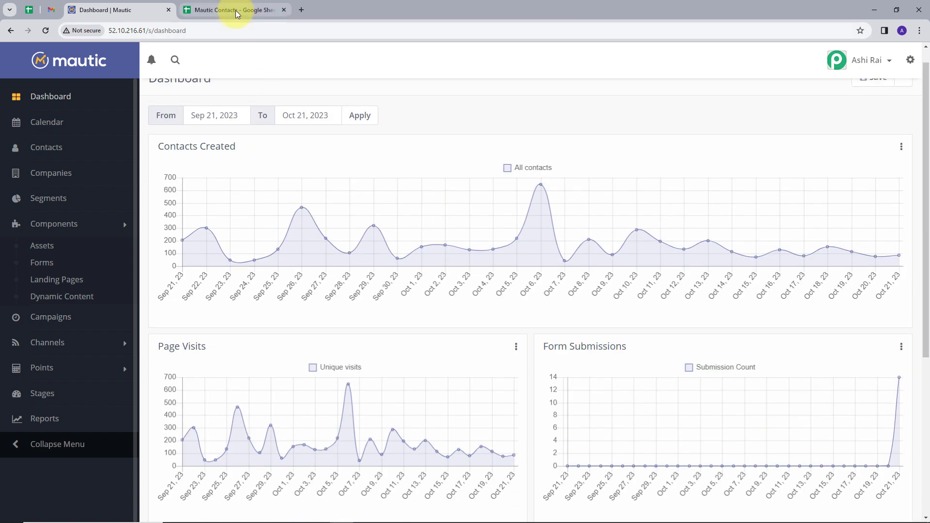
pyautogui.click(239, 18)
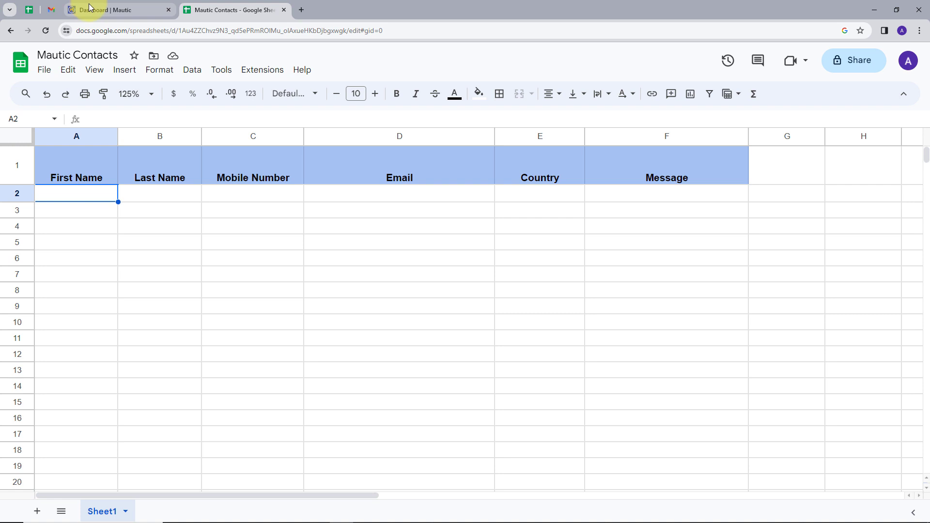
pyautogui.click(91, 9)
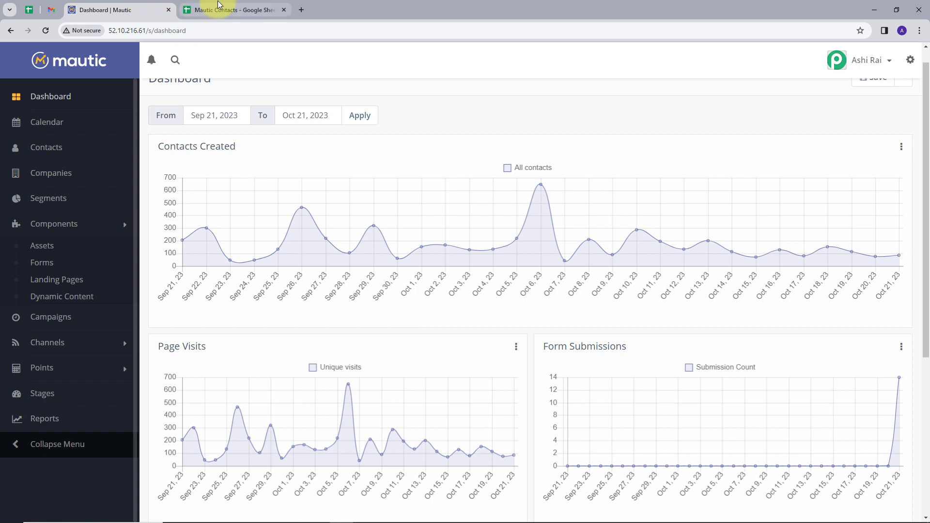
pyautogui.click(203, 11)
pyautogui.click(122, 10)
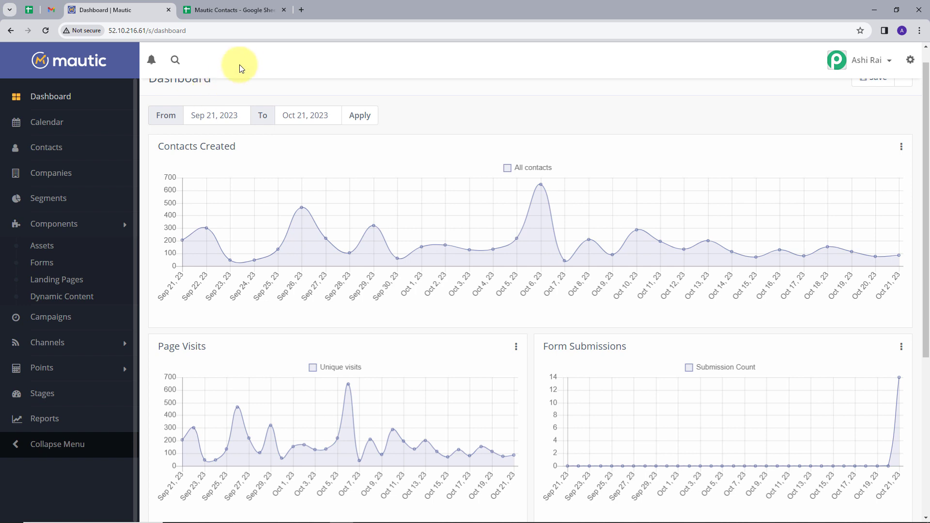
# Step: Load pabbly.com in a new tab and dismiss the chat panel
pyautogui.click(302, 11)
pyautogui.write('pa')
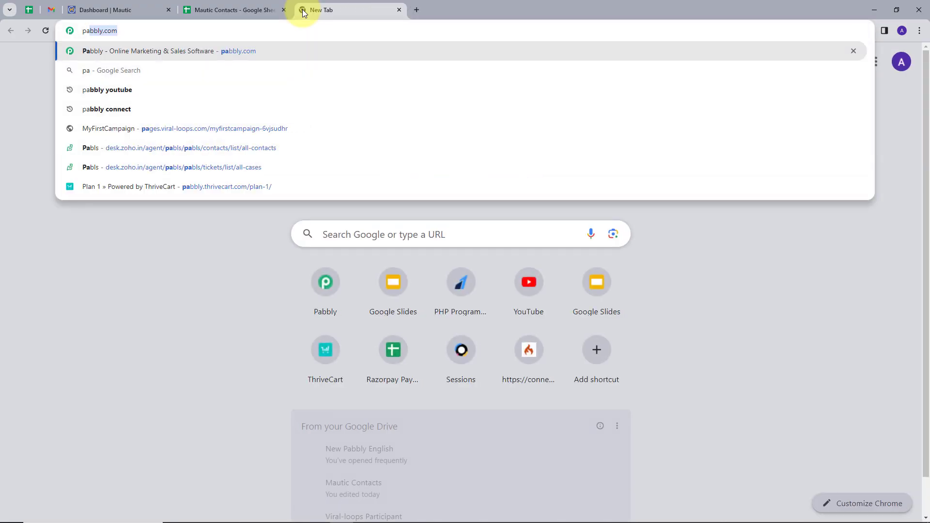
pyautogui.write('bbly.com')
pyautogui.press('Return')
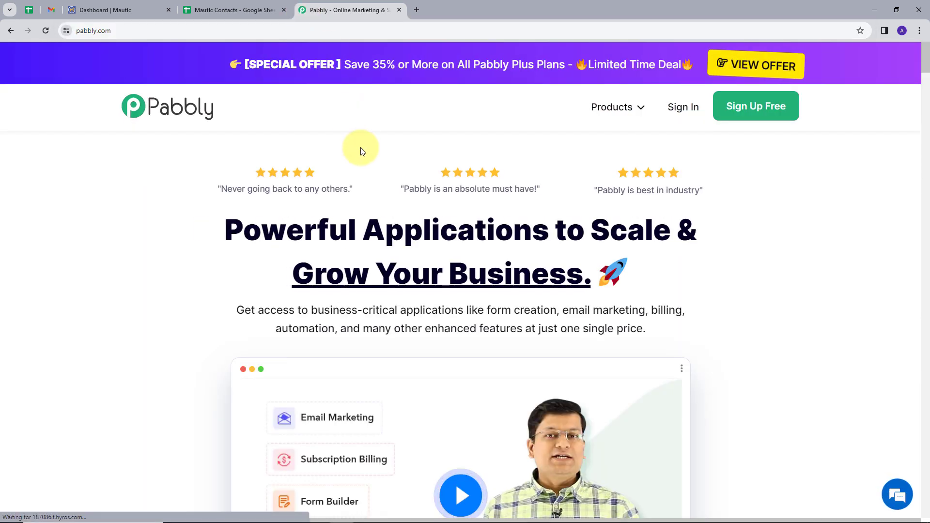
pyautogui.click(882, 130)
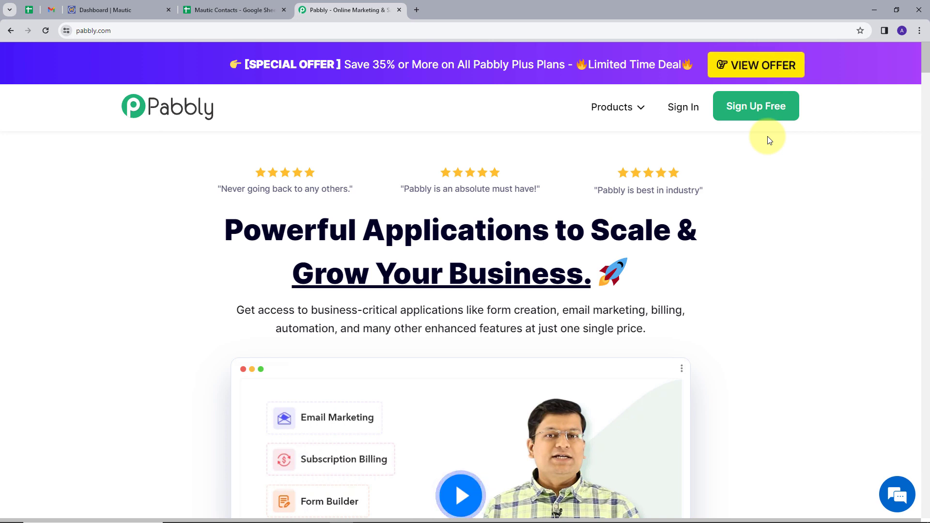
# Step: Sign in to Pabbly and launch Pabbly Connect from the All Apps page
pyautogui.click(679, 105)
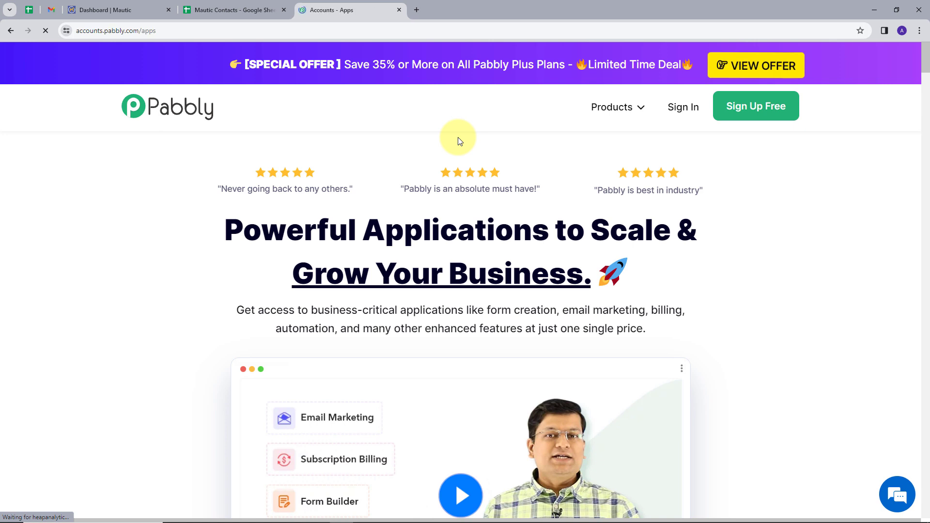
pyautogui.scroll(-1, 582, 159)
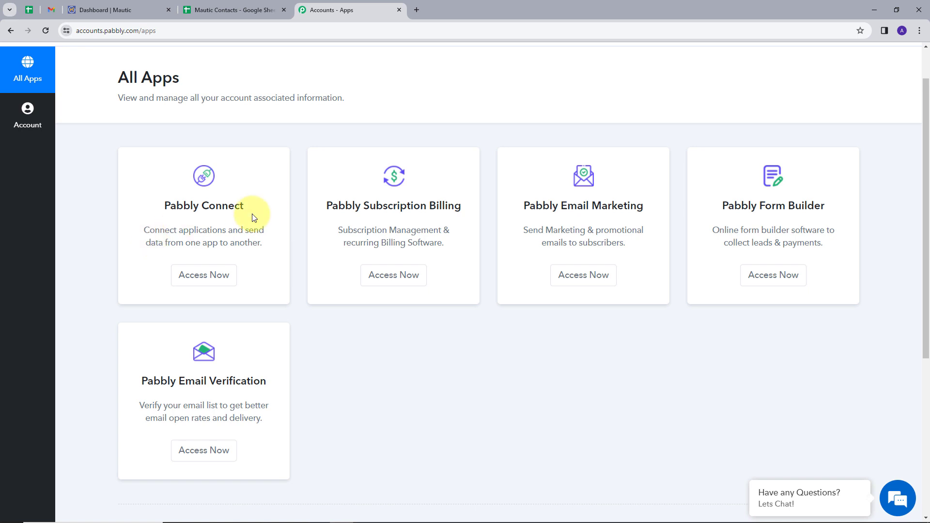
pyautogui.click(206, 281)
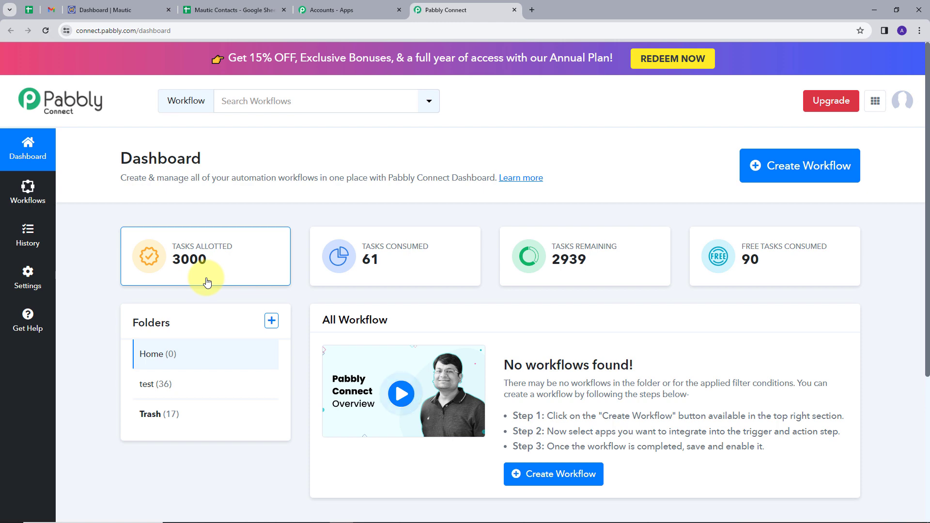
pyautogui.scroll(-1, 394, 216)
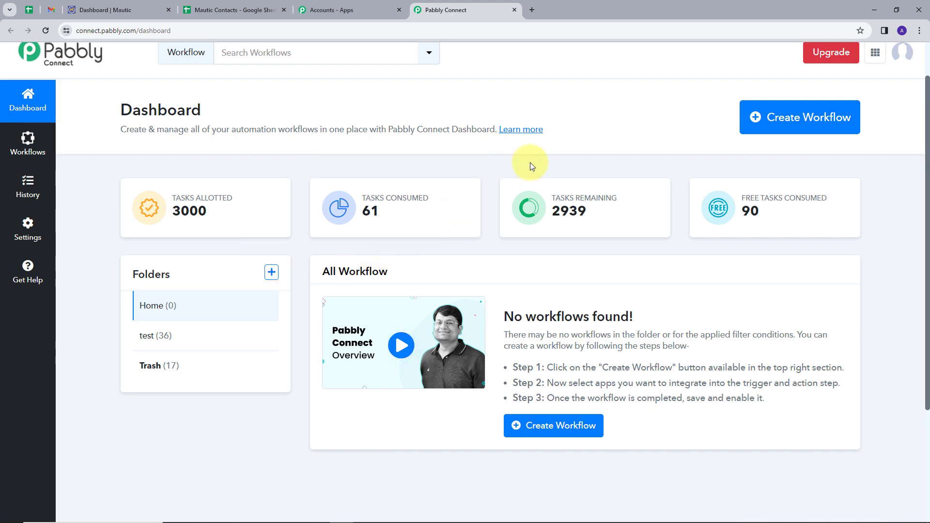
# Step: Paste 'Add Mautic Contact in Google Sheets' as the new workflow's name and create it in Home
pyautogui.click(802, 123)
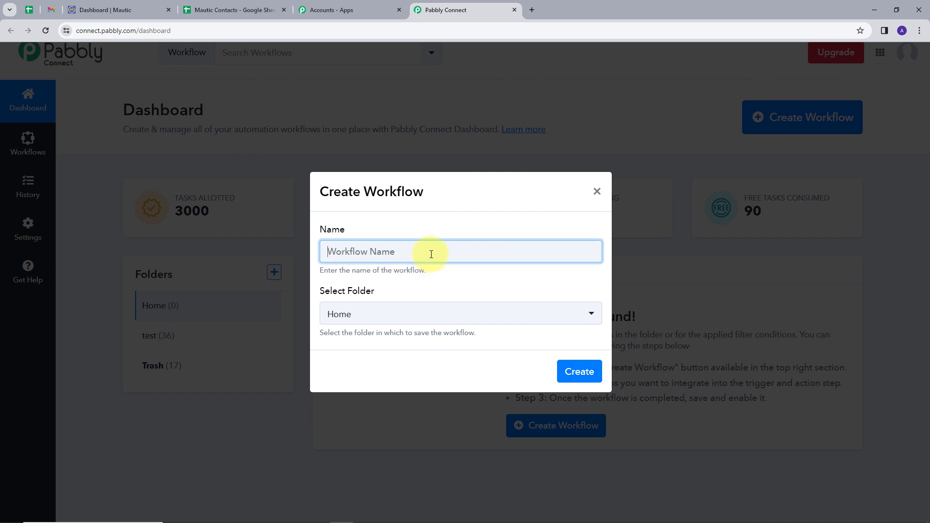
pyautogui.write('Add Mautic Contact in Google Sheets')
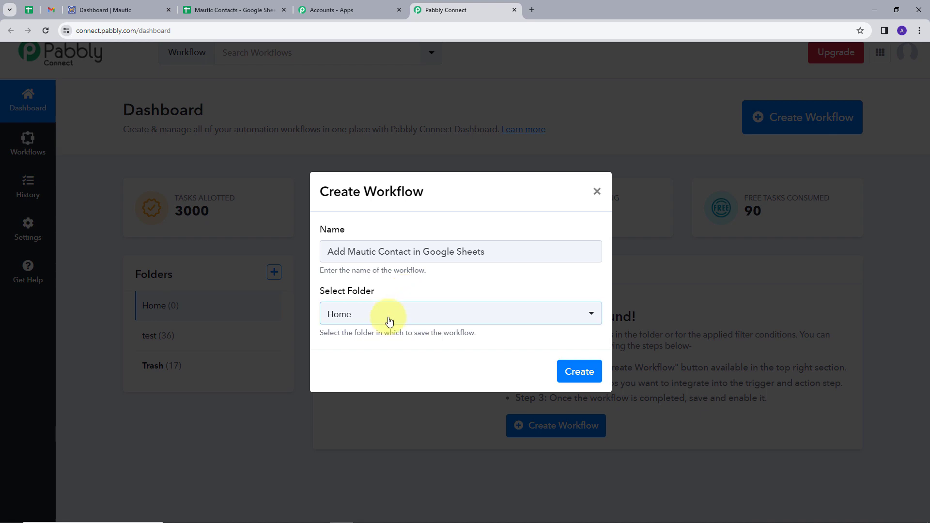
pyautogui.click(578, 373)
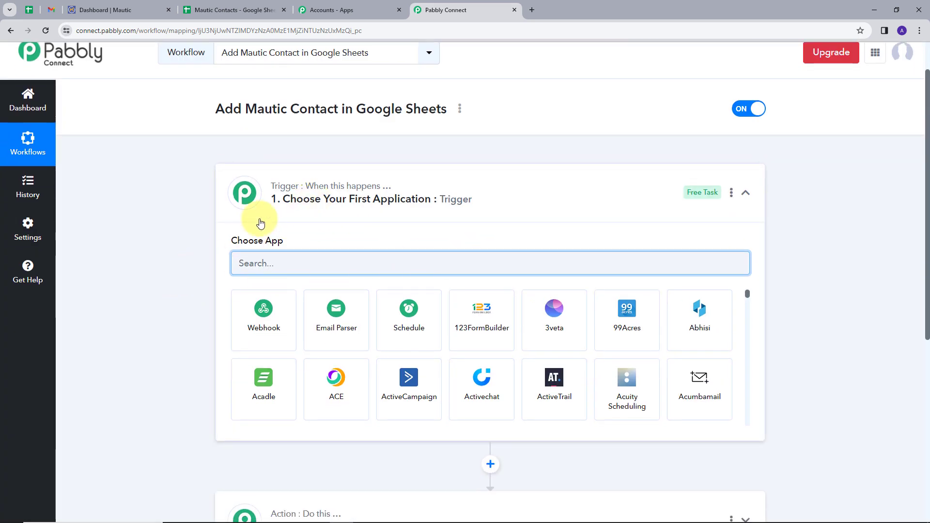
# Step: Set the trigger to Mautic with the New Contact Identified event
pyautogui.scroll(-2, 261, 223)
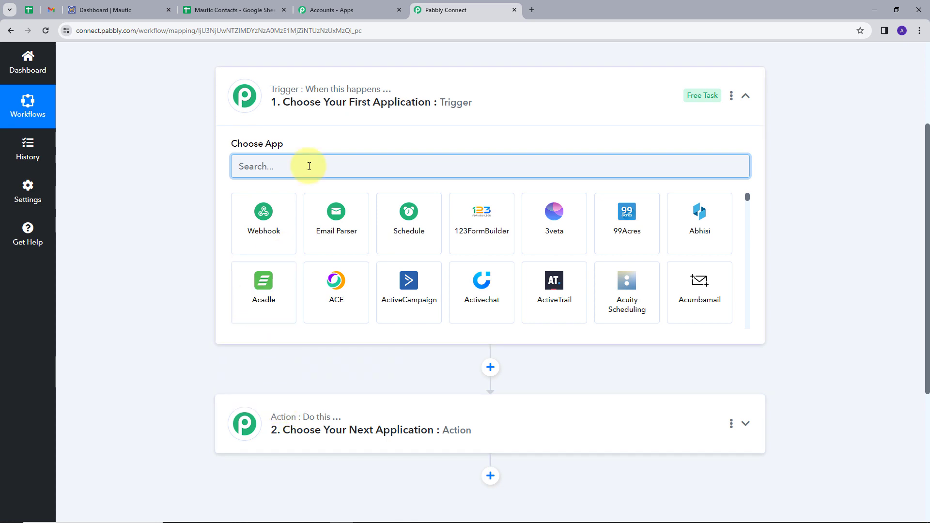
pyautogui.write('mautic')
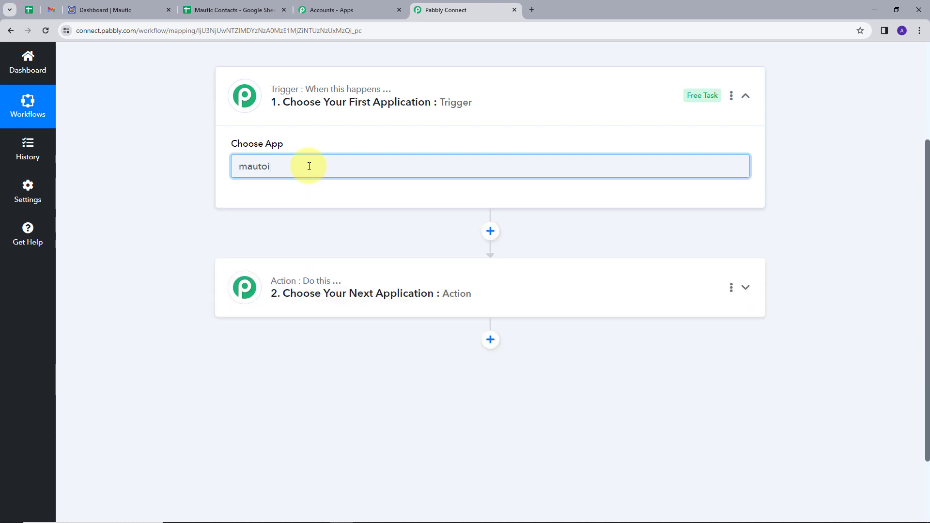
pyautogui.click(282, 234)
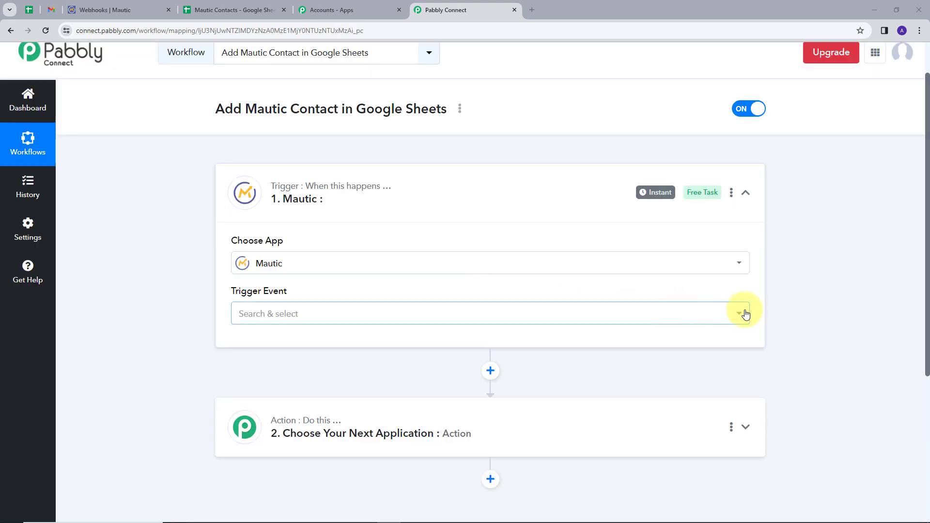
pyautogui.click(740, 313)
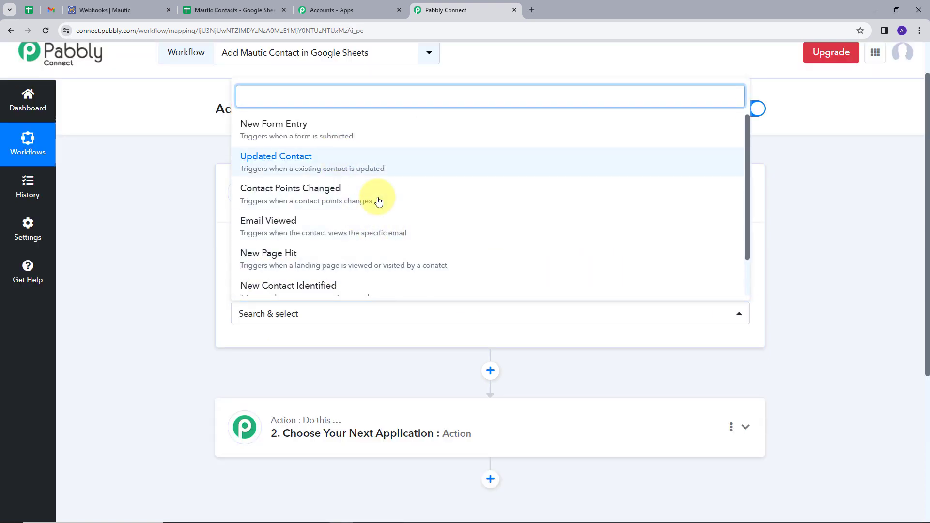
pyautogui.scroll(-1, 338, 221)
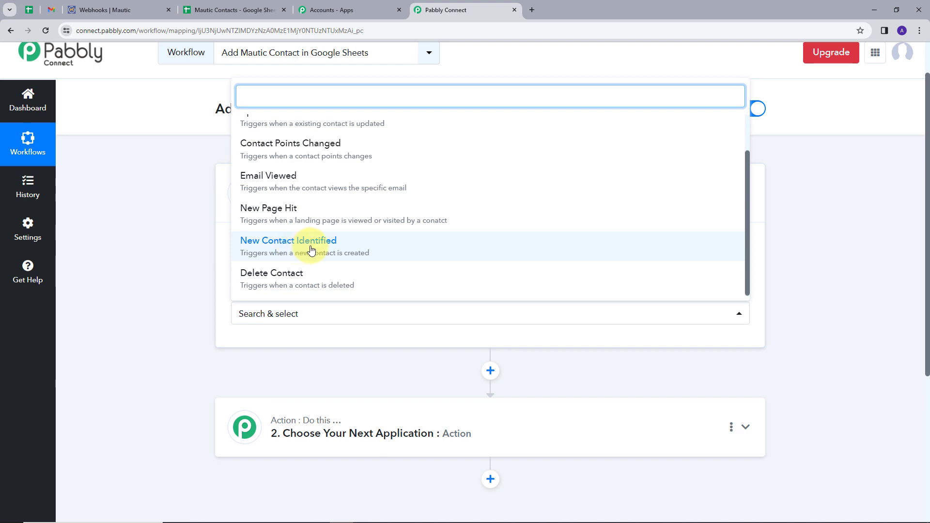
pyautogui.click(306, 247)
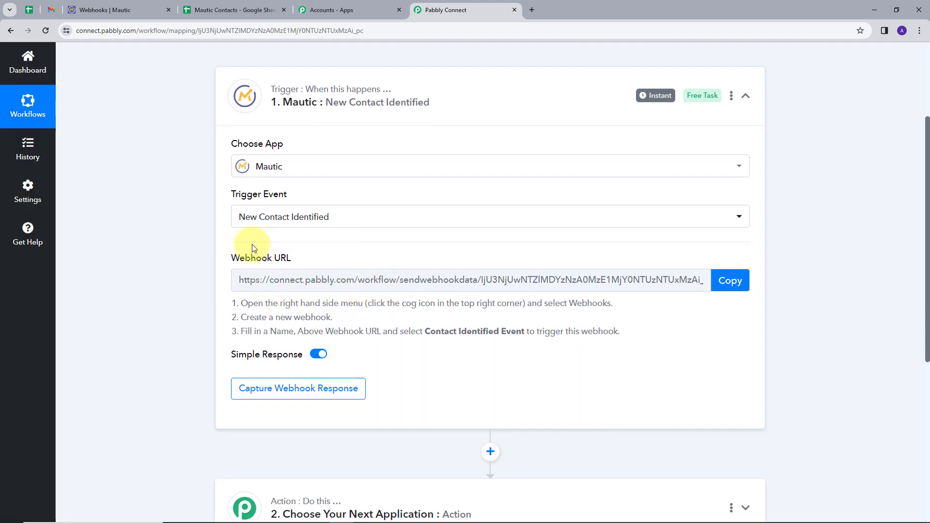
# Step: Copy the trigger's webhook URL so Pabbly waits for a webhook response
pyautogui.tripleClick(273, 260)
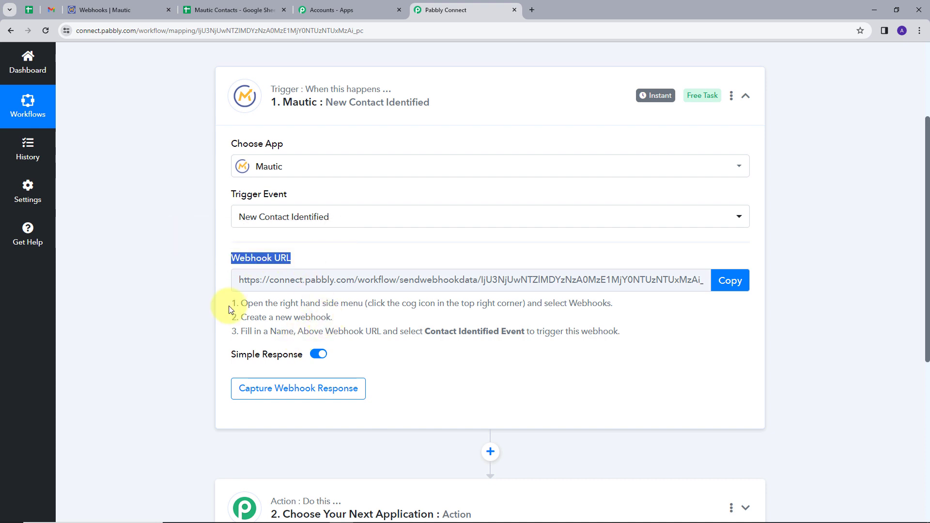
pyautogui.moveTo(229, 306); pyautogui.dragTo(624, 339)
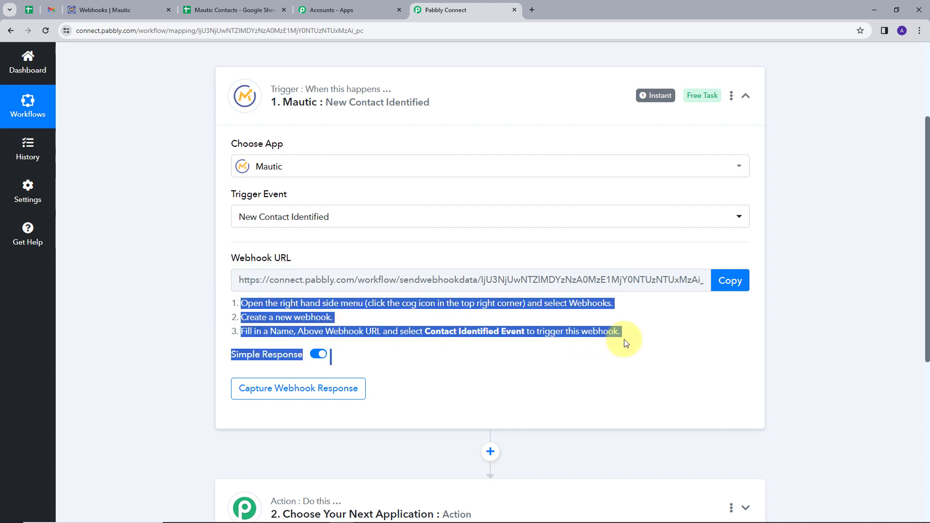
pyautogui.click(414, 353)
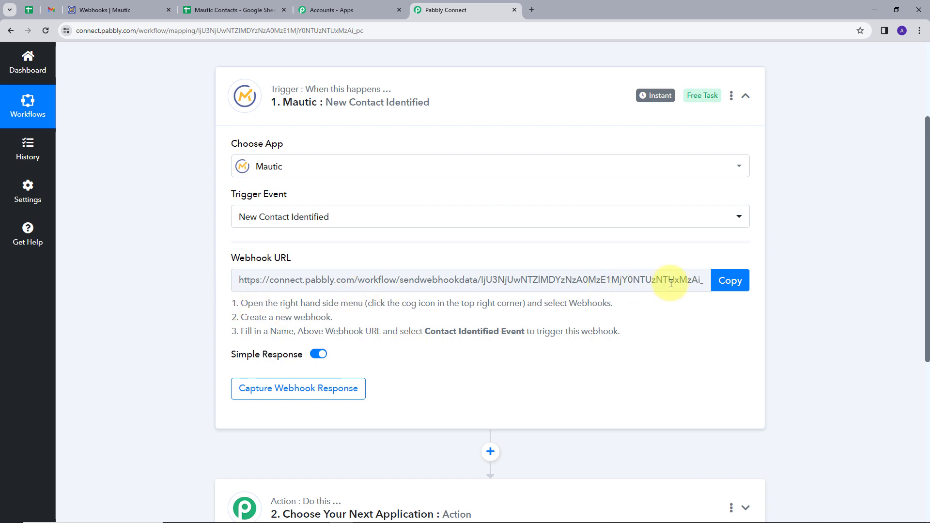
pyautogui.click(722, 283)
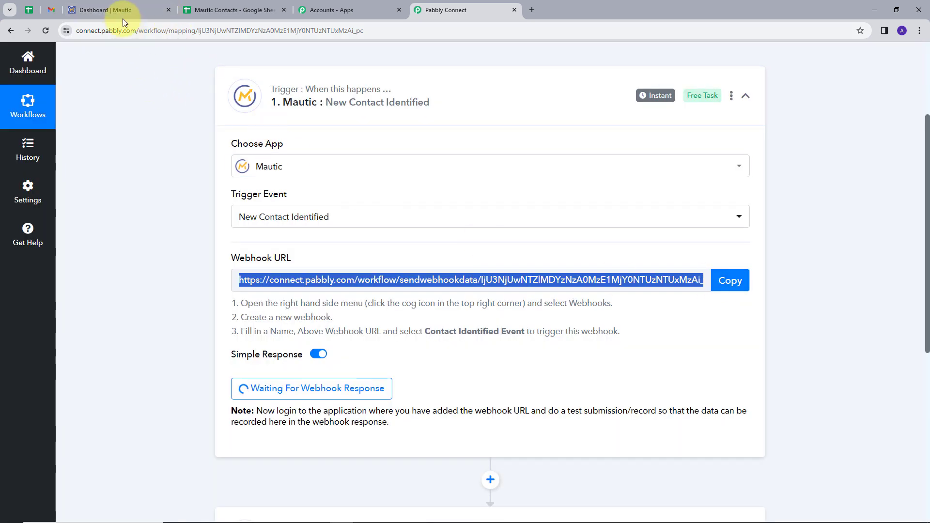
pyautogui.click(122, 13)
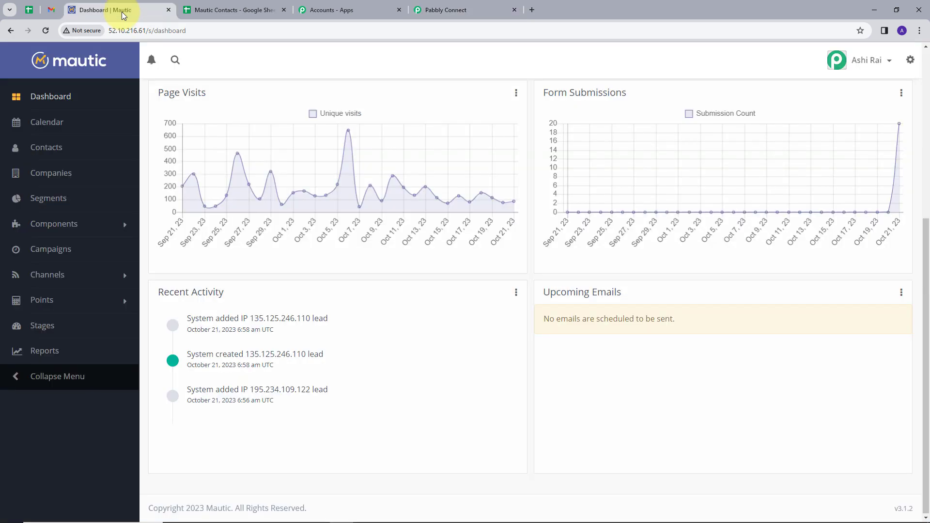
# Step: Start a new Mautic webhook from Settings and name it Demo
pyautogui.click(912, 61)
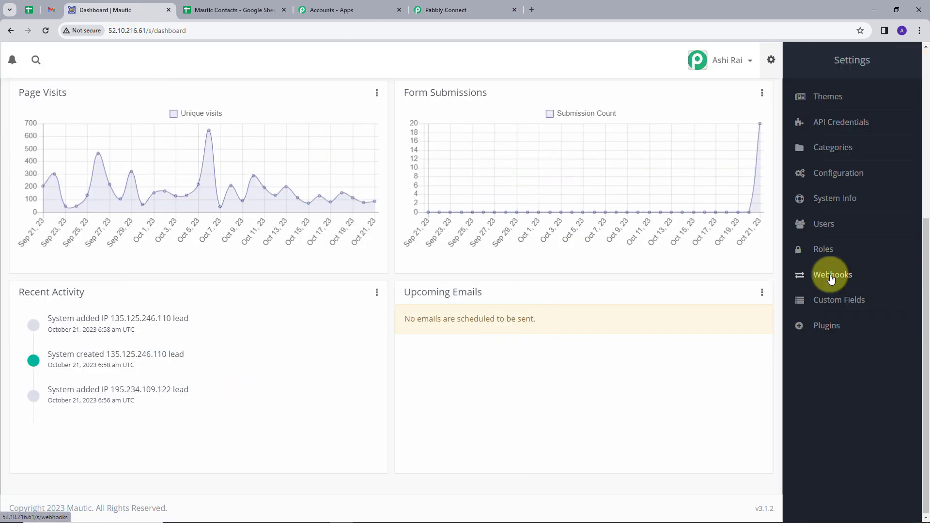
pyautogui.click(832, 277)
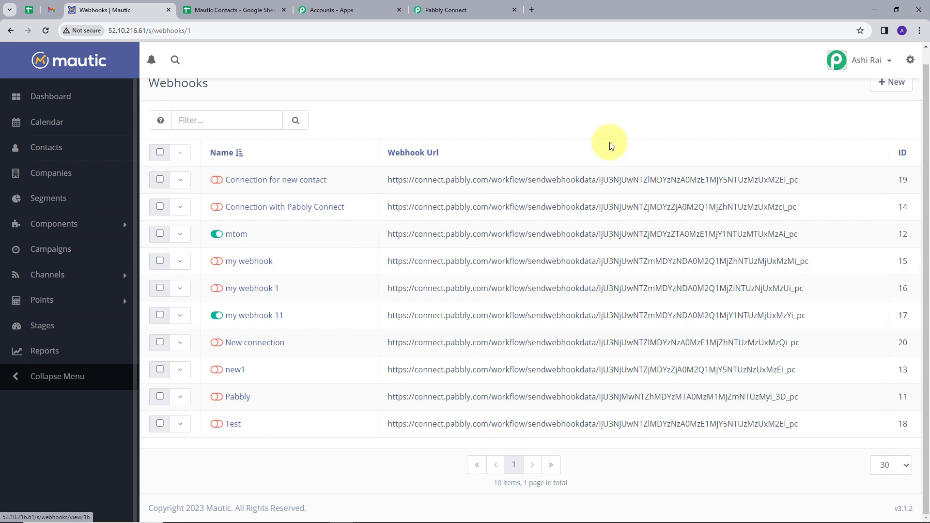
pyautogui.scroll(1, 882, 135)
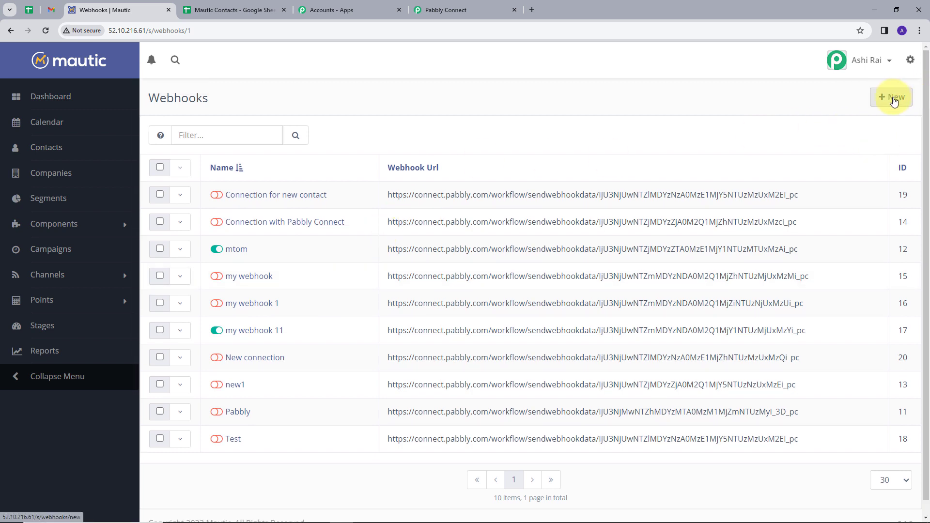
pyautogui.click(895, 100)
pyautogui.click(267, 149)
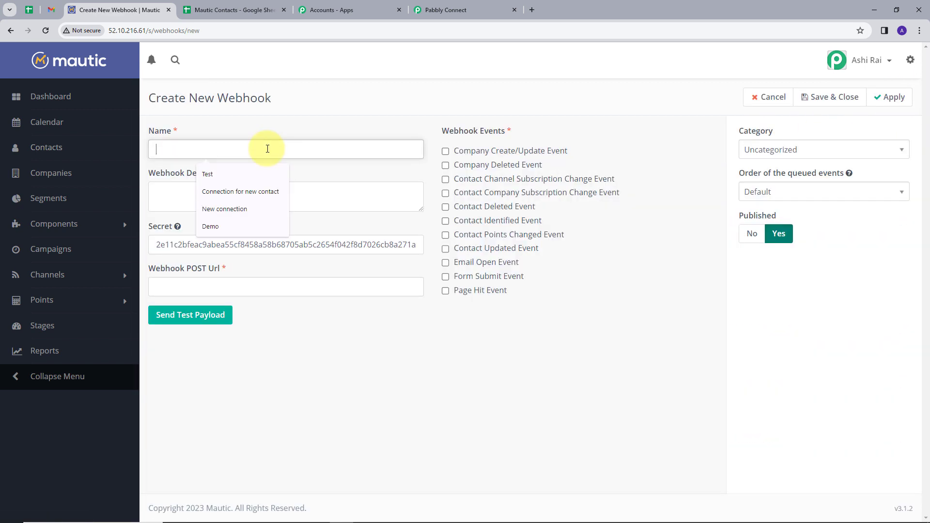
pyautogui.write('dem')
pyautogui.press('Down')
pyautogui.press('Return')
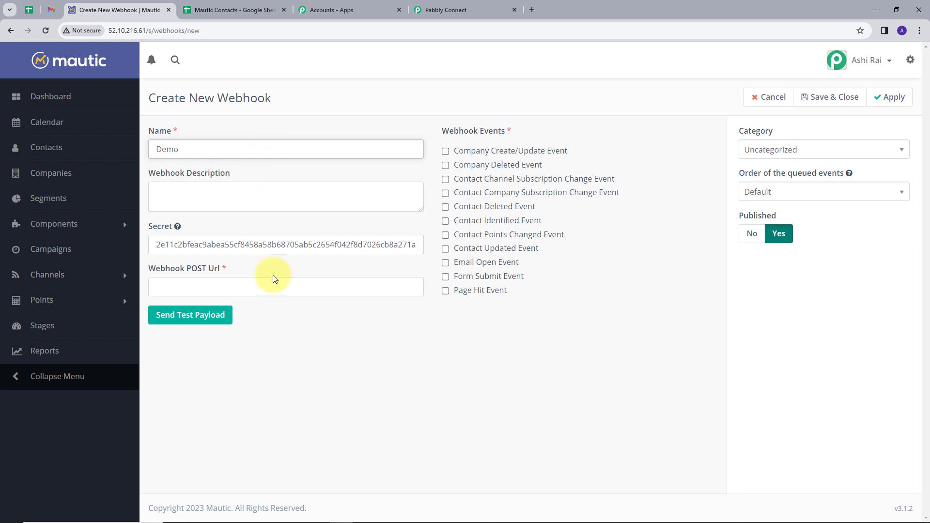
# Step: Enter the Pabbly webhook URL, tick Contact Identified Event, and send a test payload
pyautogui.click(273, 285)
pyautogui.press('Down')
pyautogui.press('Return')
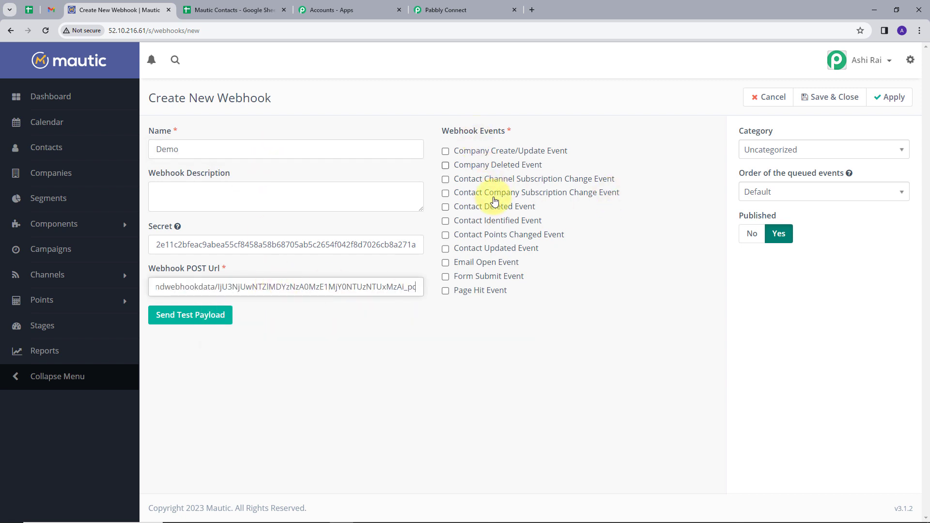
pyautogui.click(466, 225)
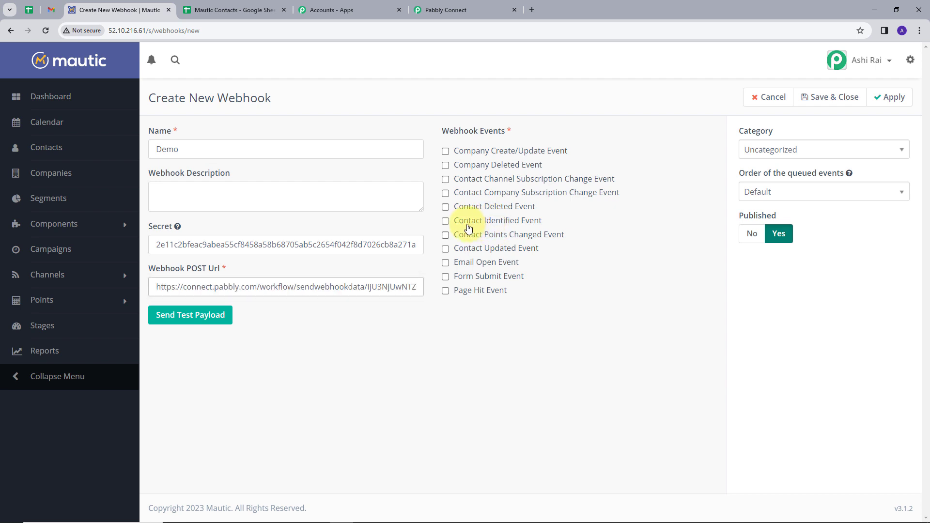
pyautogui.click(190, 324)
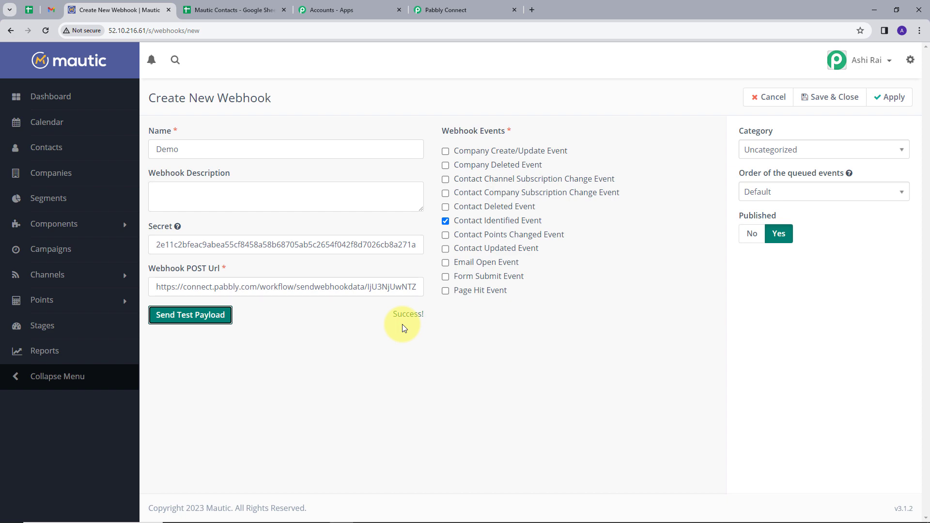
pyautogui.click(445, 5)
# Step: Re-capture the Mautic webhook response in Pabbly, confirming with Yes
pyautogui.scroll(-2, 237, 274)
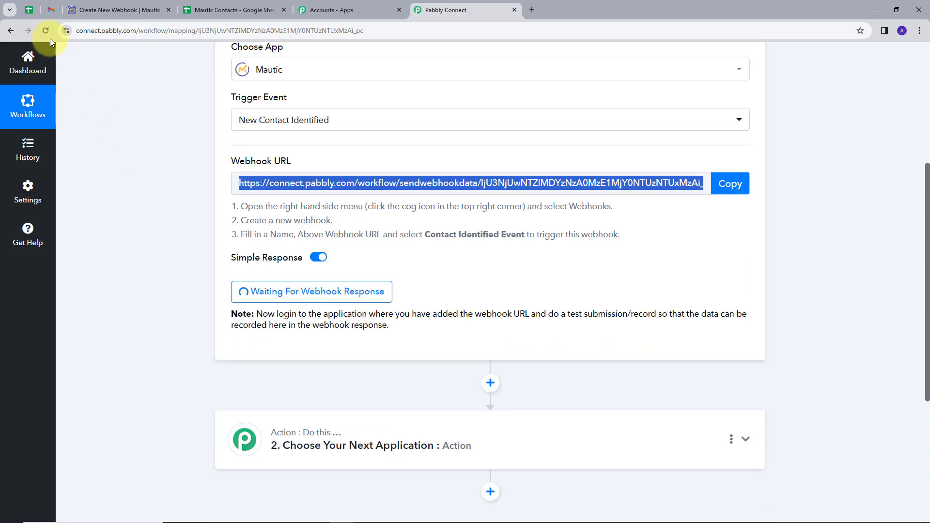
pyautogui.scroll(-1, 583, 317)
pyautogui.scroll(-1, 584, 317)
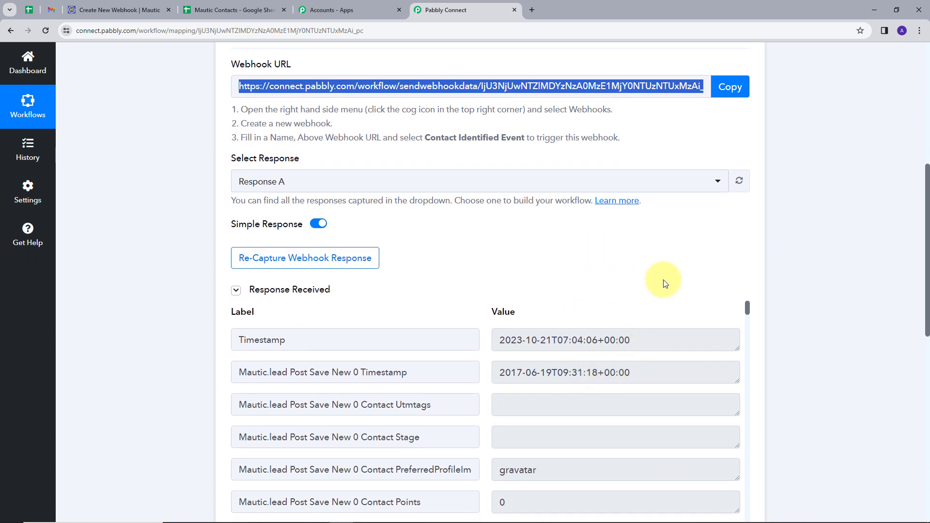
pyautogui.click(324, 267)
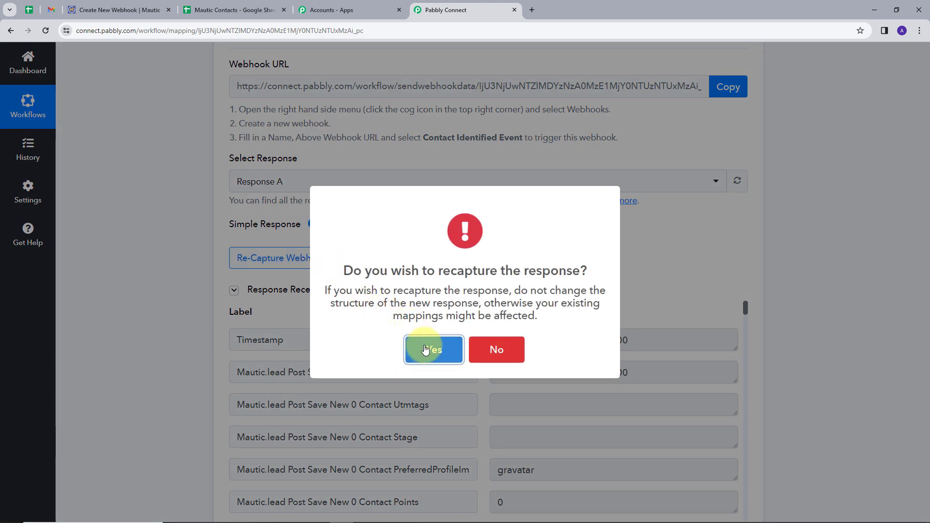
pyautogui.click(434, 349)
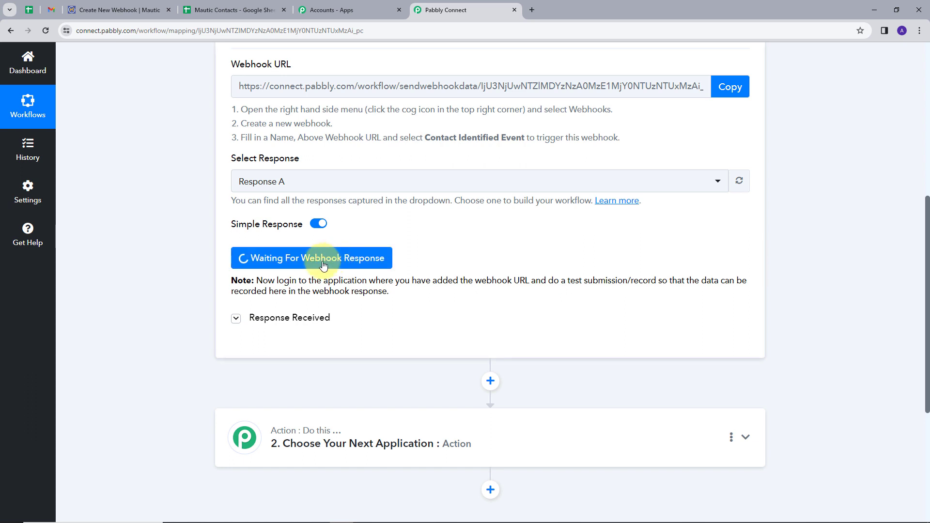
pyautogui.click(121, 10)
# Step: Open the preview of the second Contact Form under Components > Forms
pyautogui.click(79, 224)
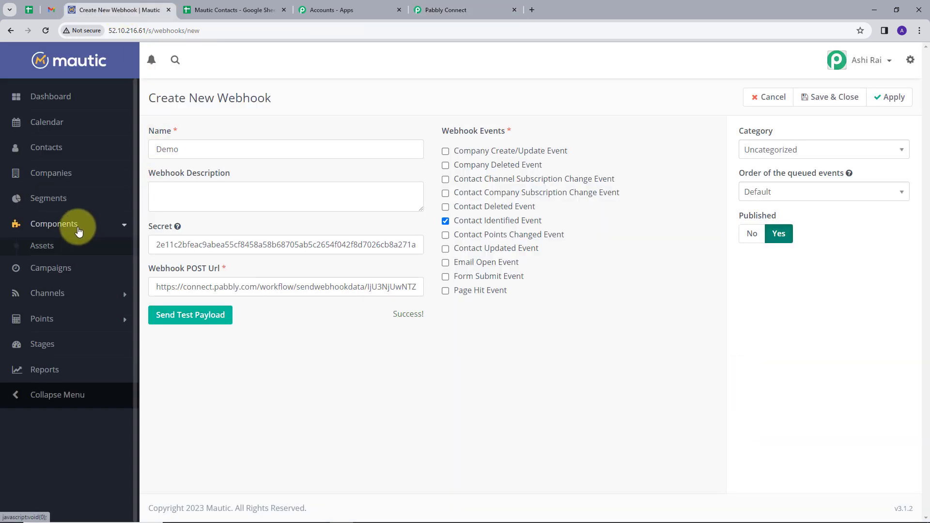
pyautogui.click(46, 264)
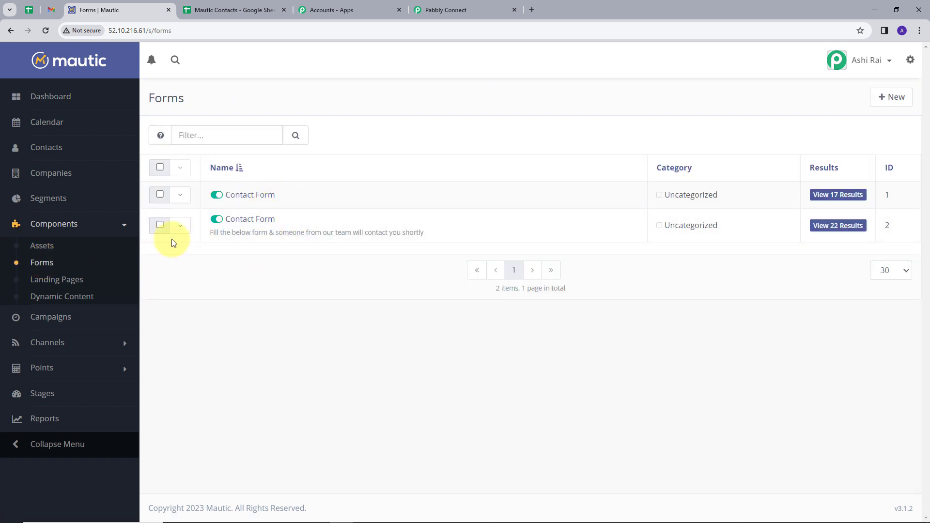
pyautogui.click(188, 229)
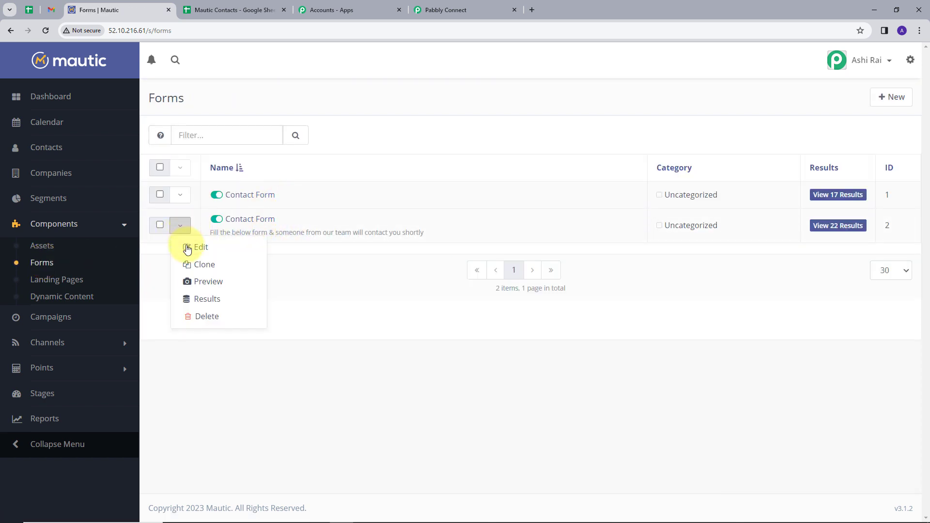
pyautogui.click(203, 282)
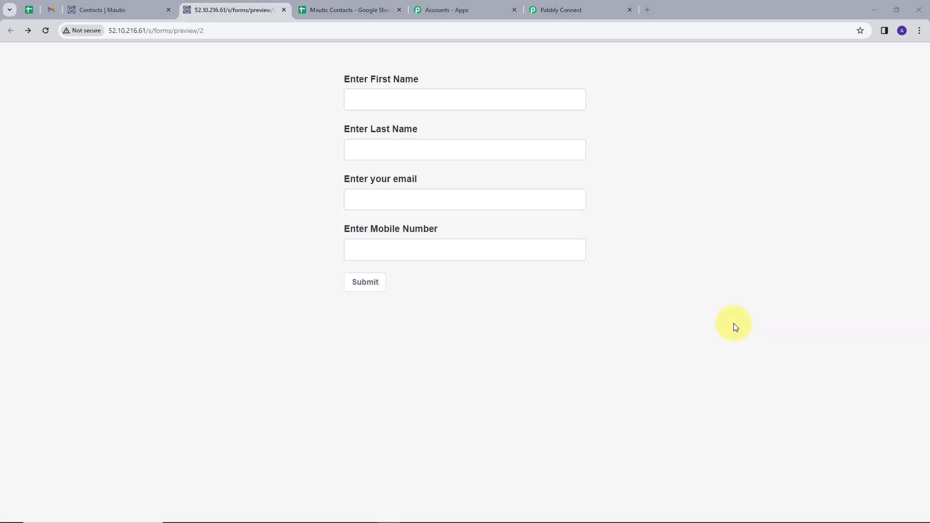
# Step: Fill the form with first name 'User', last name 'Contacts', a test email and mobile number, then submit
pyautogui.click(483, 103)
pyautogui.write('User')
pyautogui.press('Tab')
pyautogui.write('C')
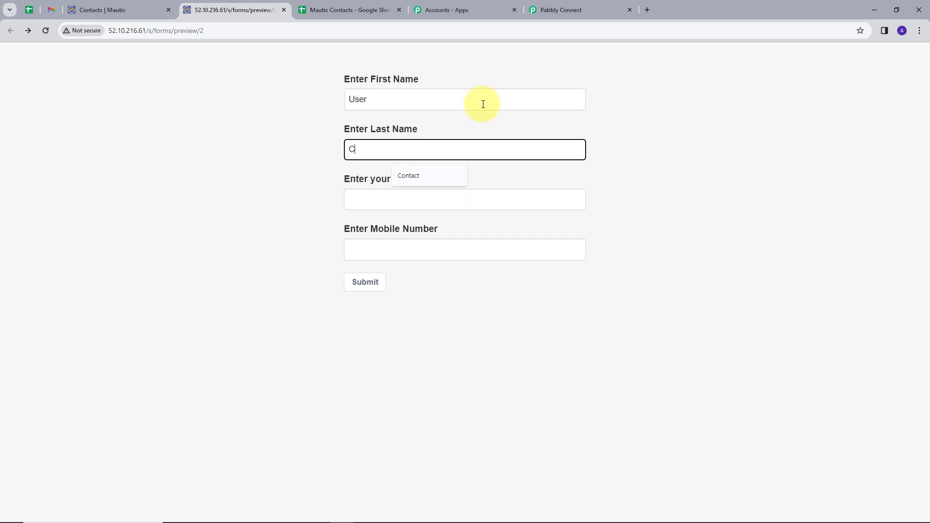
pyautogui.write('ontacts')
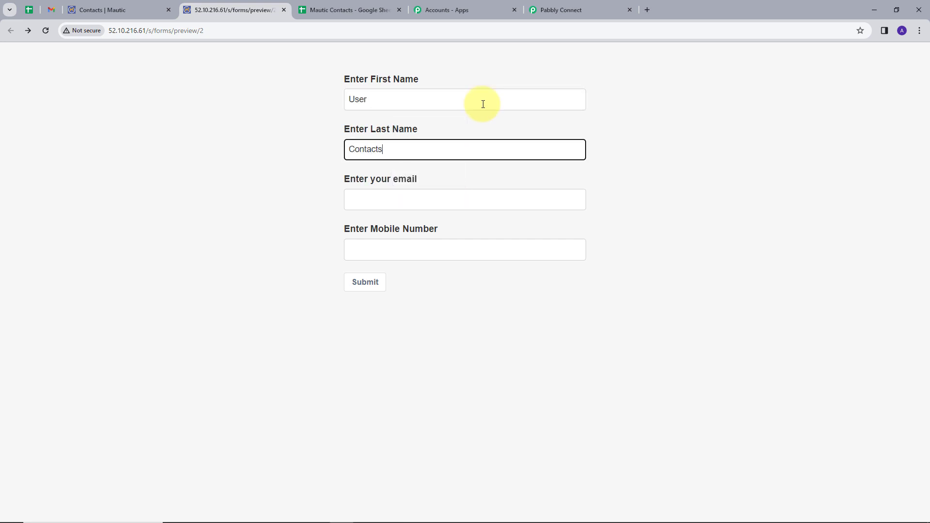
pyautogui.press('Tab')
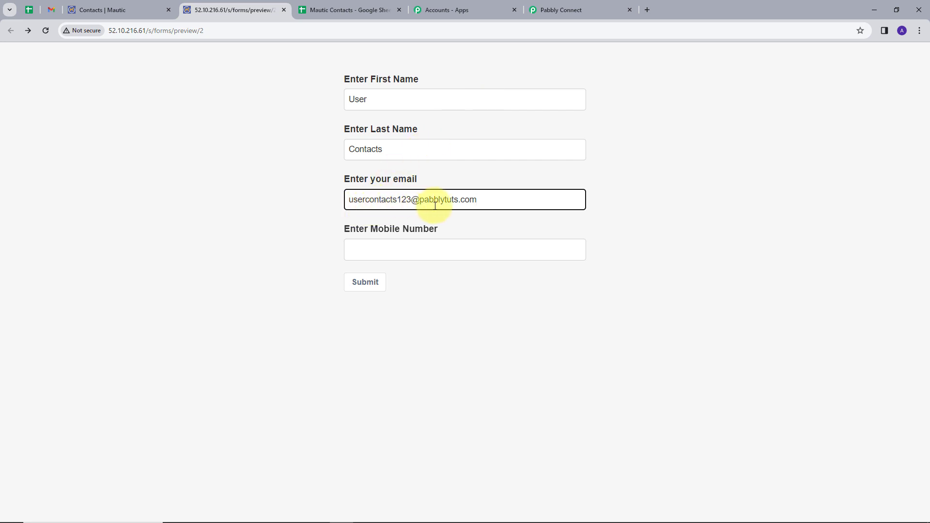
pyautogui.click(382, 247)
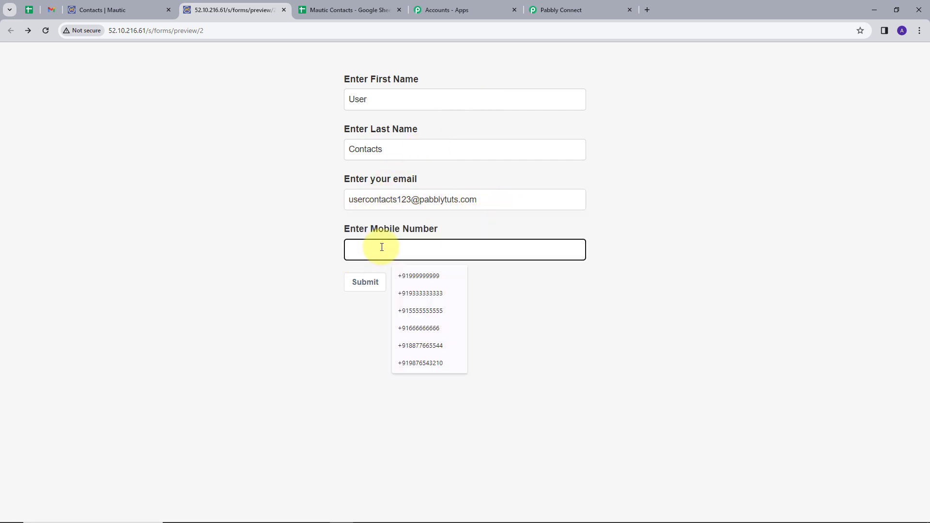
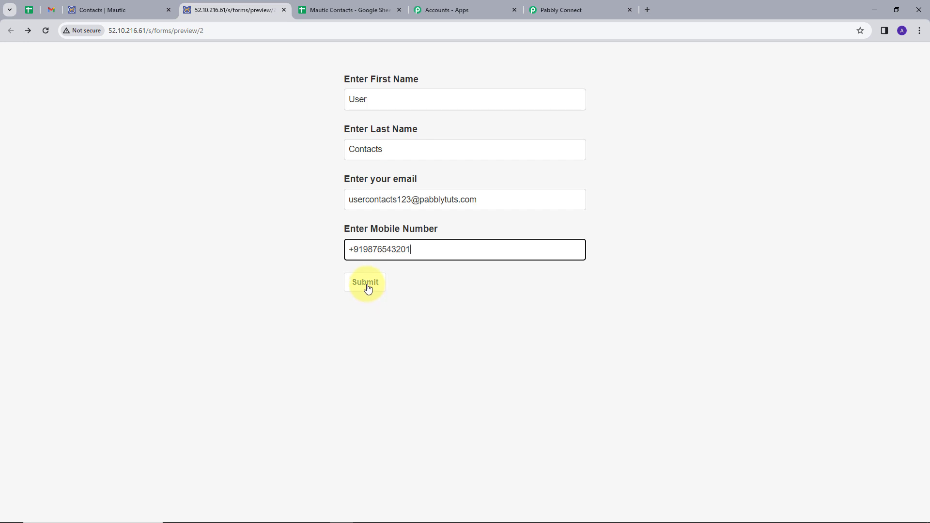
pyautogui.click(367, 282)
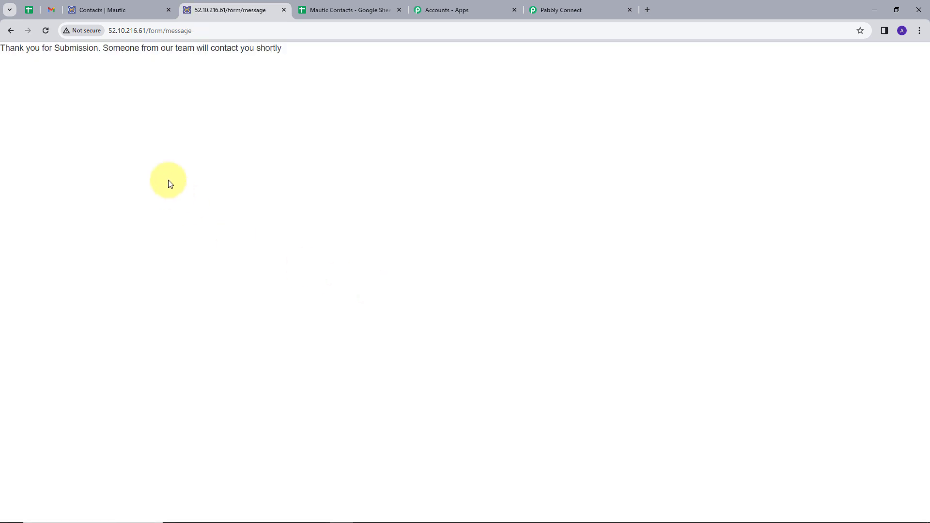
pyautogui.click(547, 11)
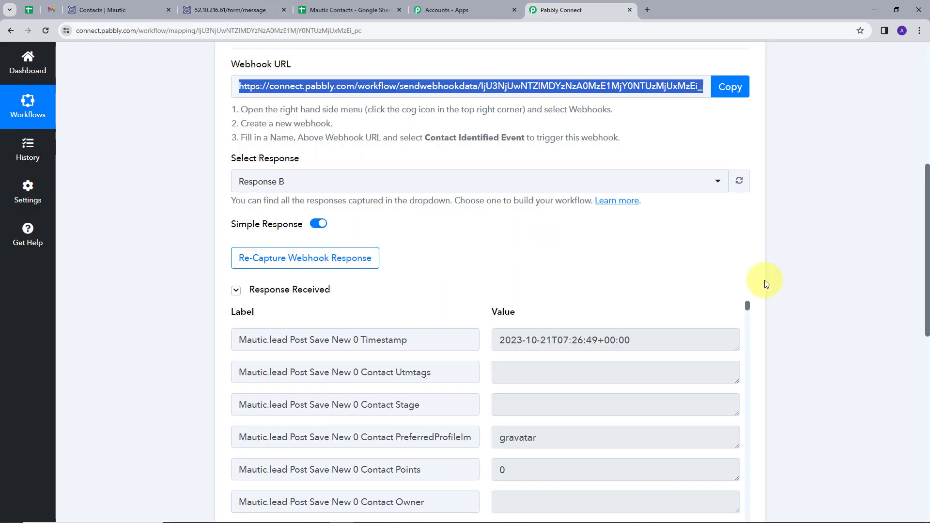
# Step: Scroll through Response B, highlighting the captured phone, first name, last name and email values
pyautogui.scroll(-2, 657, 245)
pyautogui.scroll(-2, 635, 307)
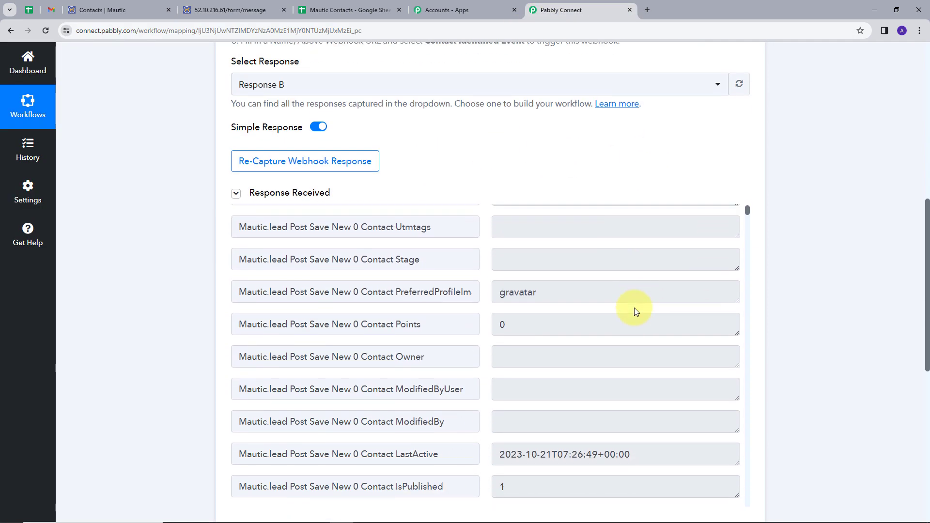
pyautogui.scroll(-10, 600, 298)
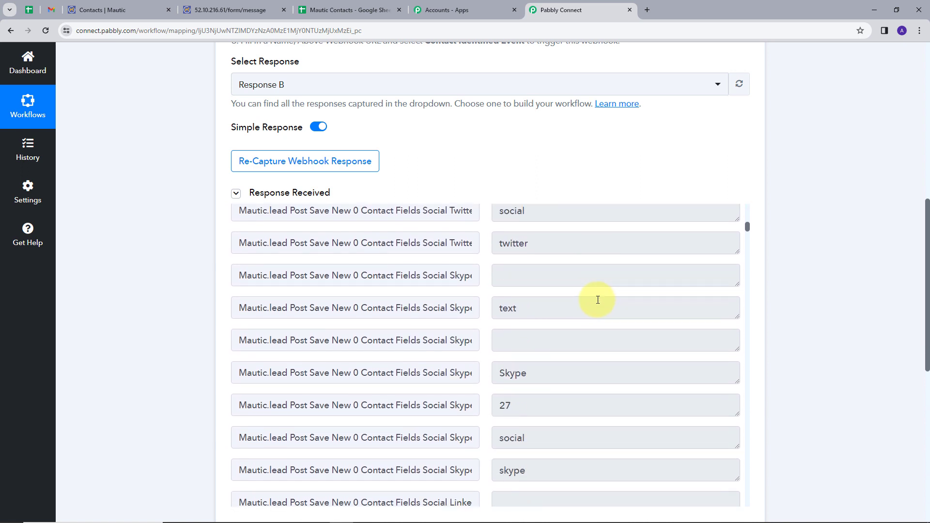
pyautogui.scroll(-15, 598, 300)
pyautogui.moveTo(500, 283); pyautogui.dragTo(601, 291)
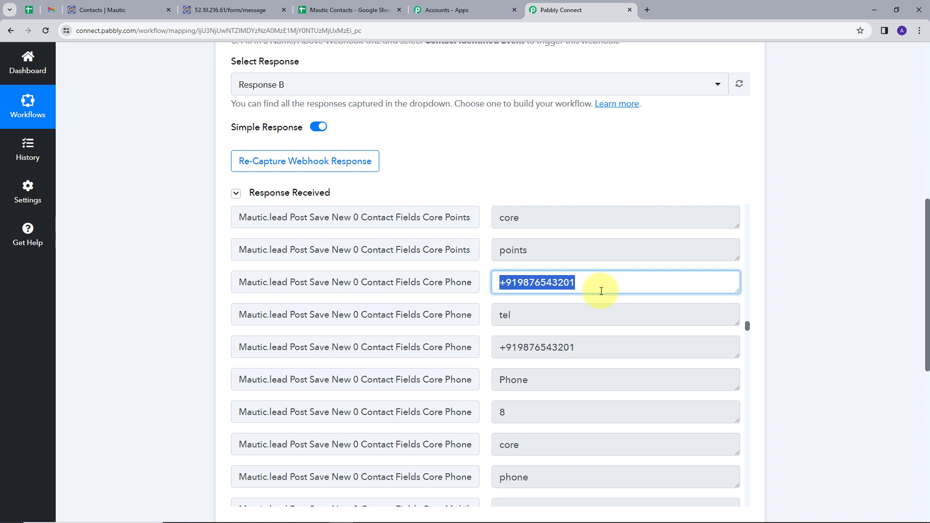
pyautogui.scroll(-10, 673, 314)
pyautogui.moveTo(496, 355); pyautogui.dragTo(567, 351)
pyautogui.scroll(-7, 608, 336)
pyautogui.moveTo(499, 372); pyautogui.dragTo(529, 373)
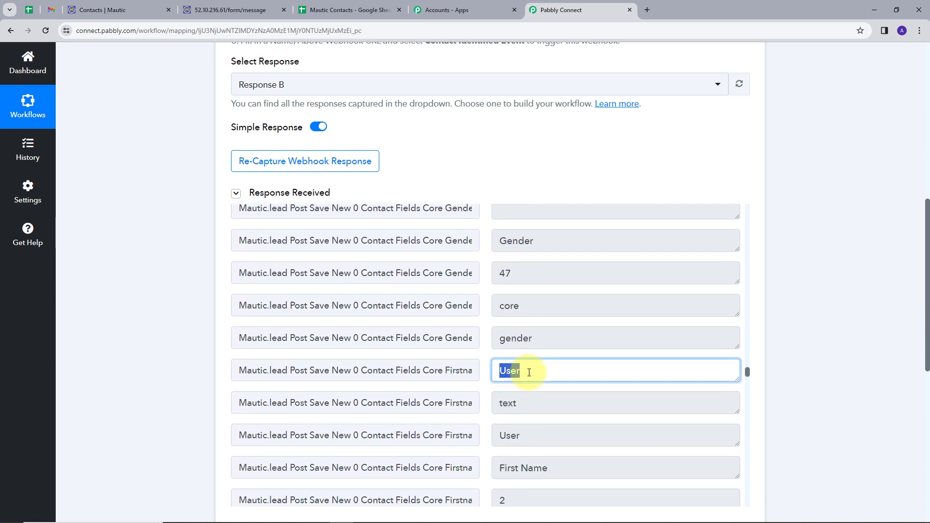
pyautogui.scroll(-5, 509, 339)
pyautogui.moveTo(499, 342); pyautogui.dragTo(677, 345)
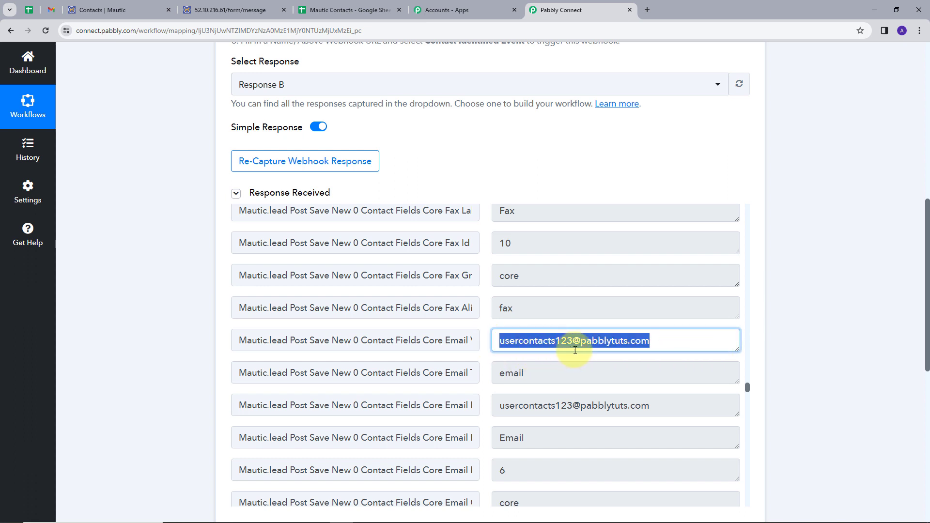
pyautogui.scroll(-1, 797, 315)
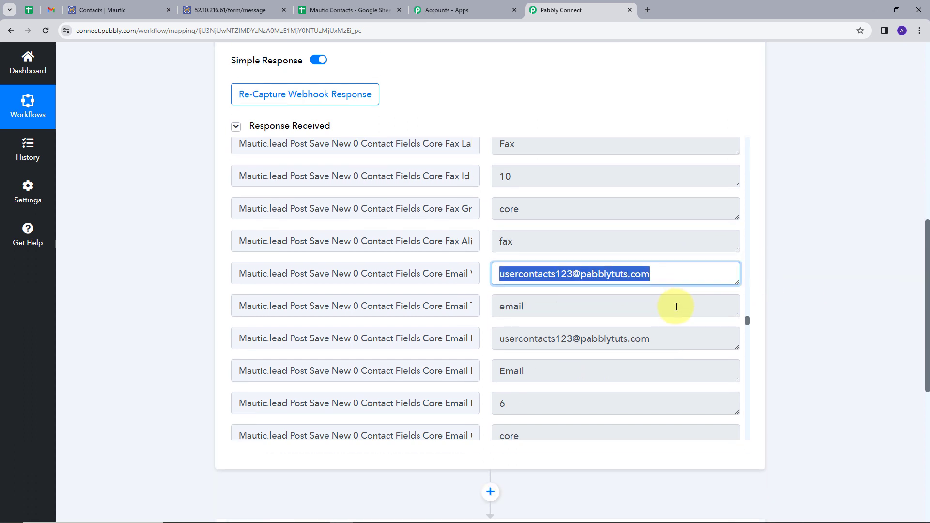
pyautogui.scroll(-5, 676, 306)
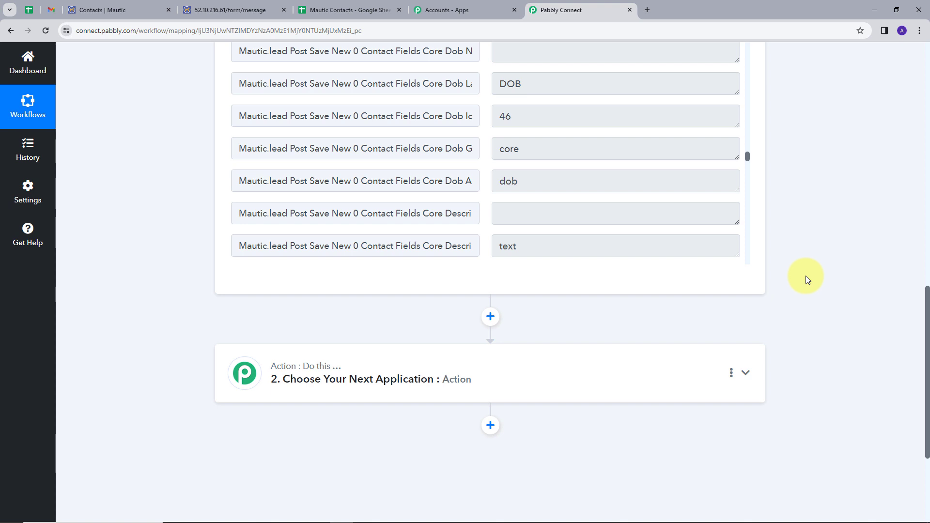
# Step: Set the action step to Google Sheets with the Add New Row event
pyautogui.click(745, 373)
pyautogui.click(398, 442)
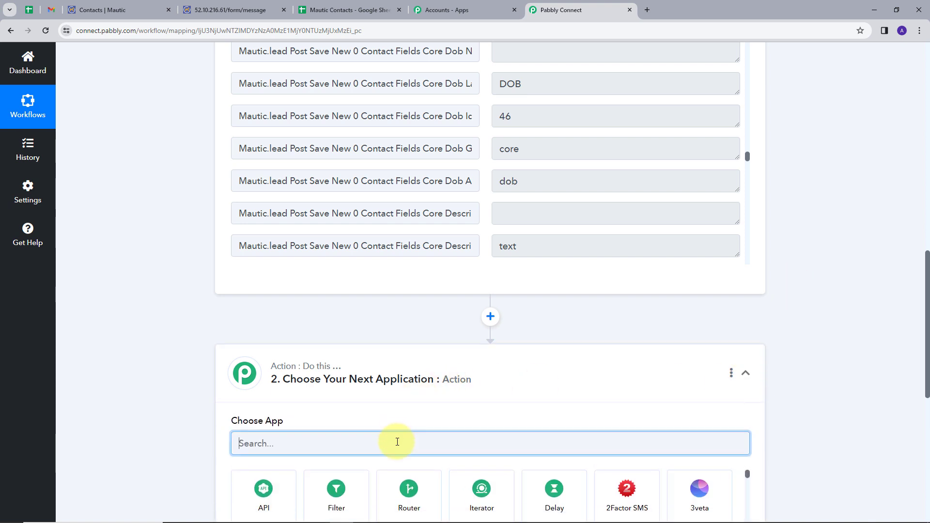
pyautogui.write('google')
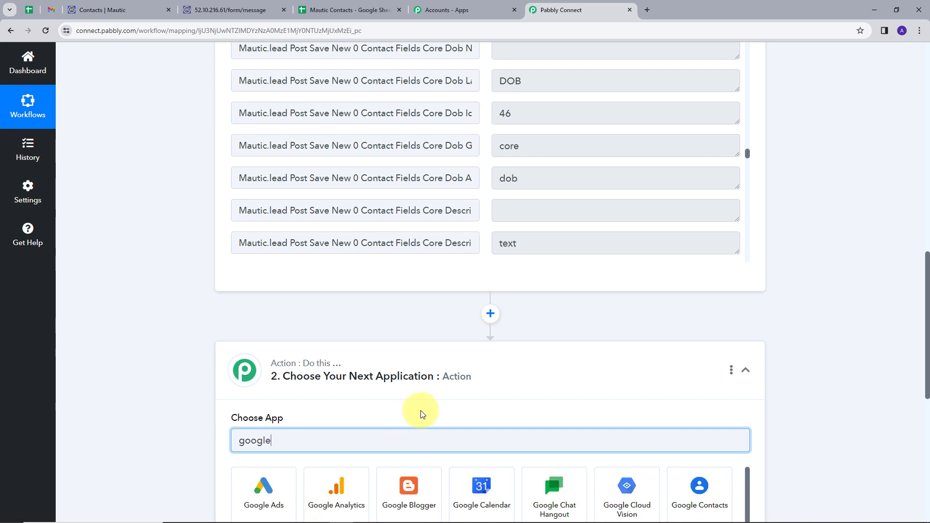
pyautogui.scroll(-4, 420, 411)
pyautogui.click(389, 266)
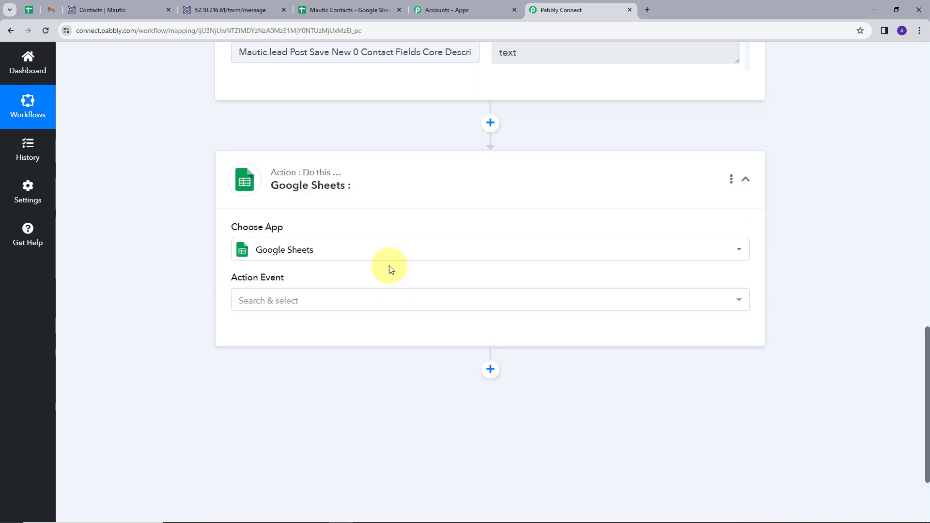
pyautogui.click(342, 299)
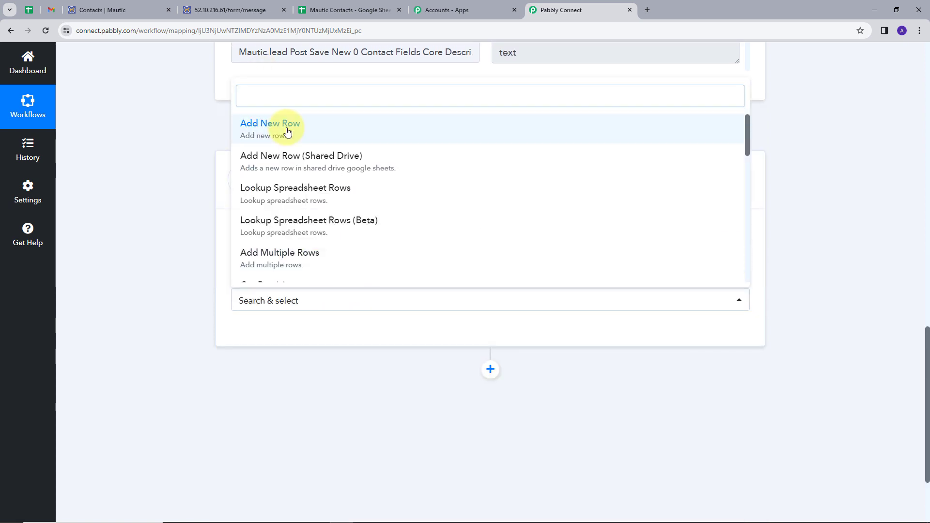
pyautogui.click(287, 130)
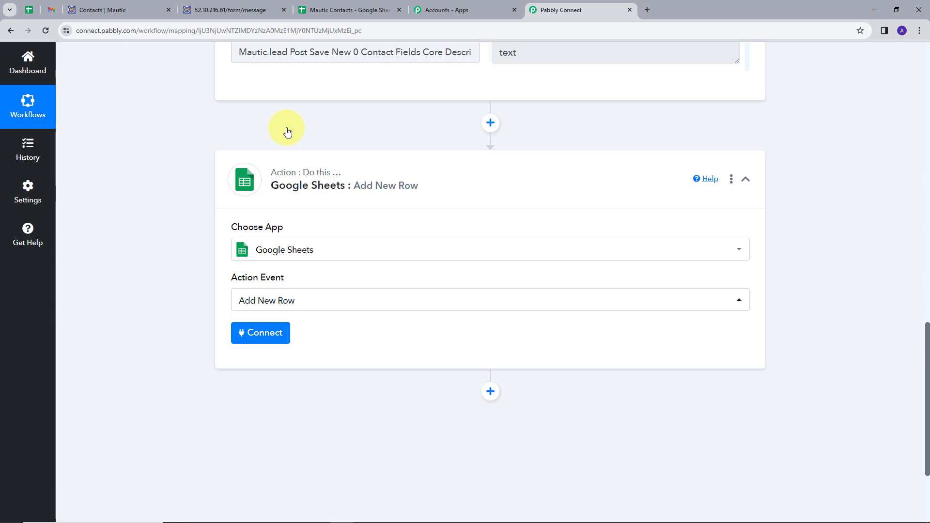
# Step: Add a new Google Sheets connection via Sign in with Google and allow access
pyautogui.click(262, 335)
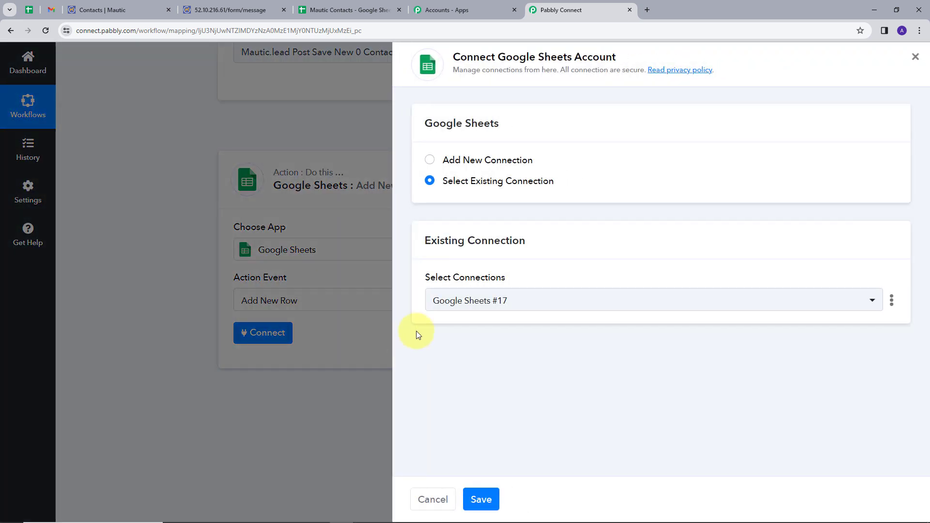
pyautogui.click(455, 161)
pyautogui.click(492, 294)
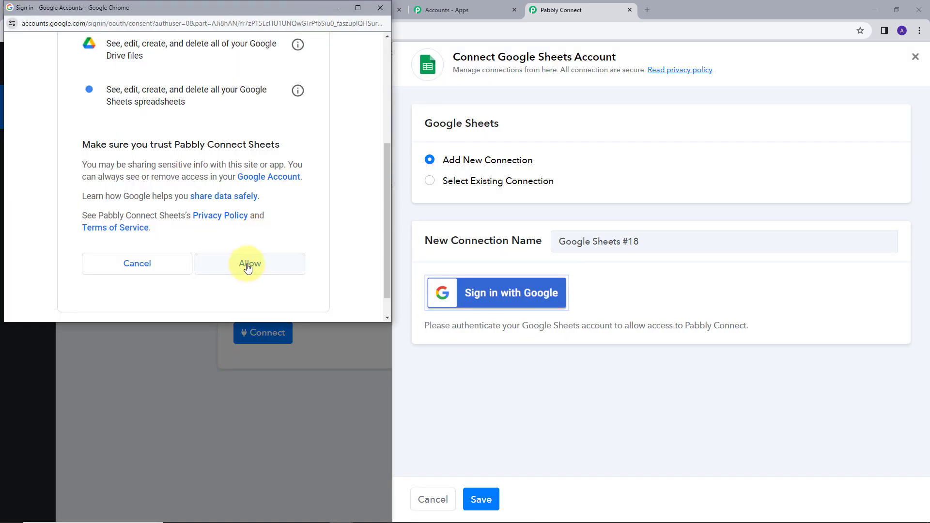
pyautogui.click(248, 265)
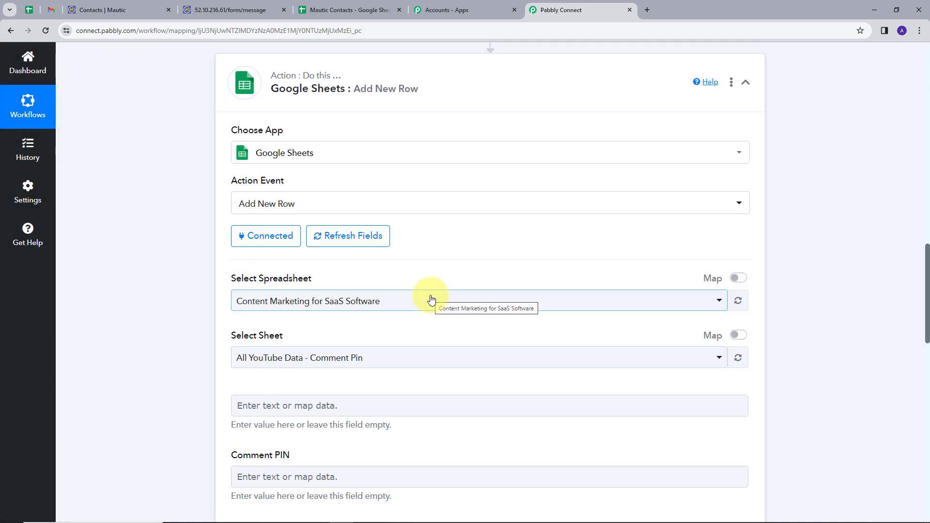
# Step: Check the sheet's column headers, then select the Mautic Contacts spreadsheet with Sheet1
pyautogui.click(343, 9)
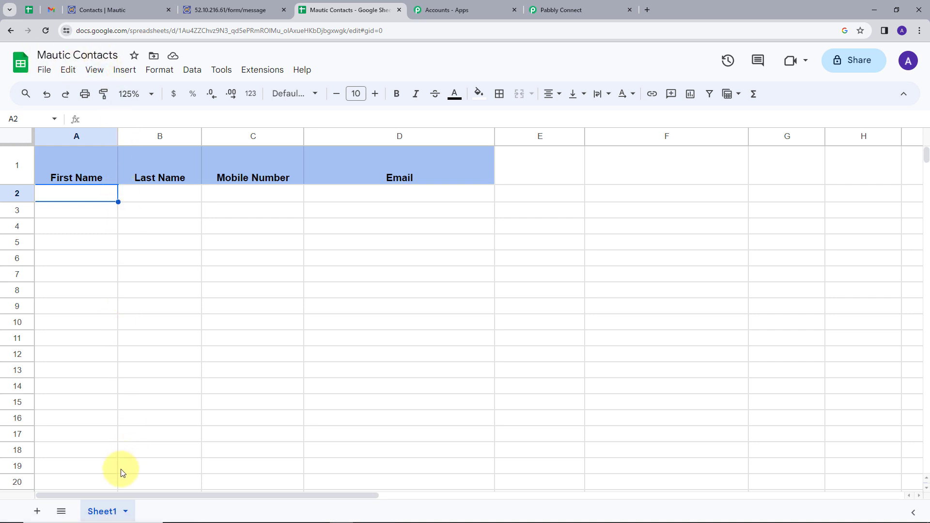
pyautogui.click(579, 8)
pyautogui.scroll(-1, 706, 249)
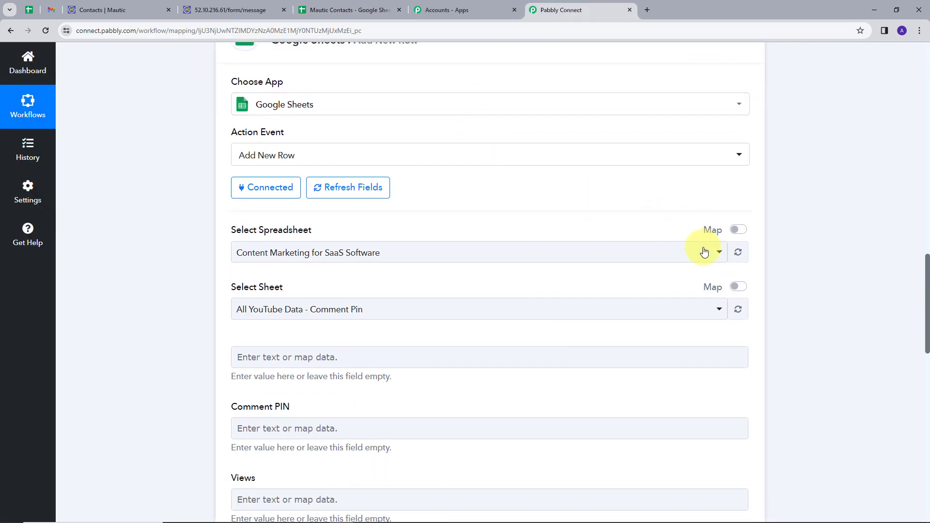
pyautogui.click(689, 253)
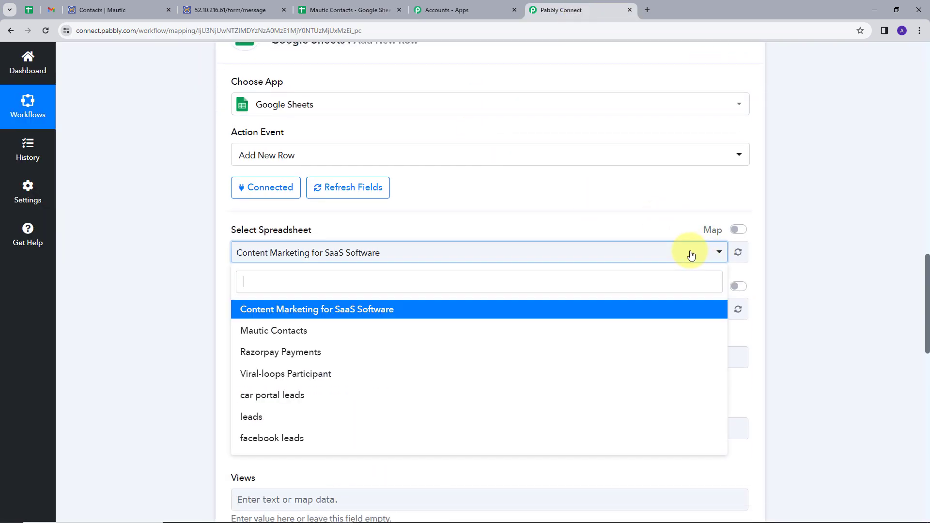
pyautogui.click(325, 332)
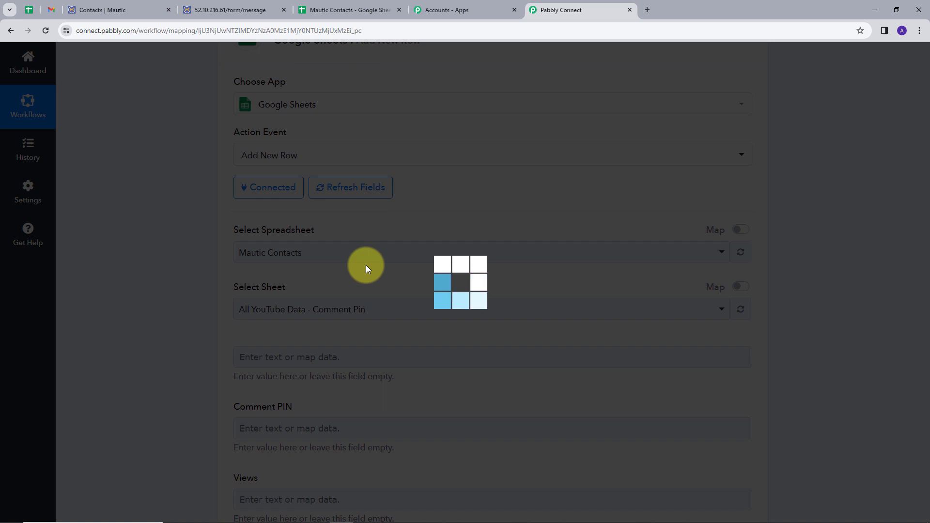
pyautogui.scroll(-1, 367, 262)
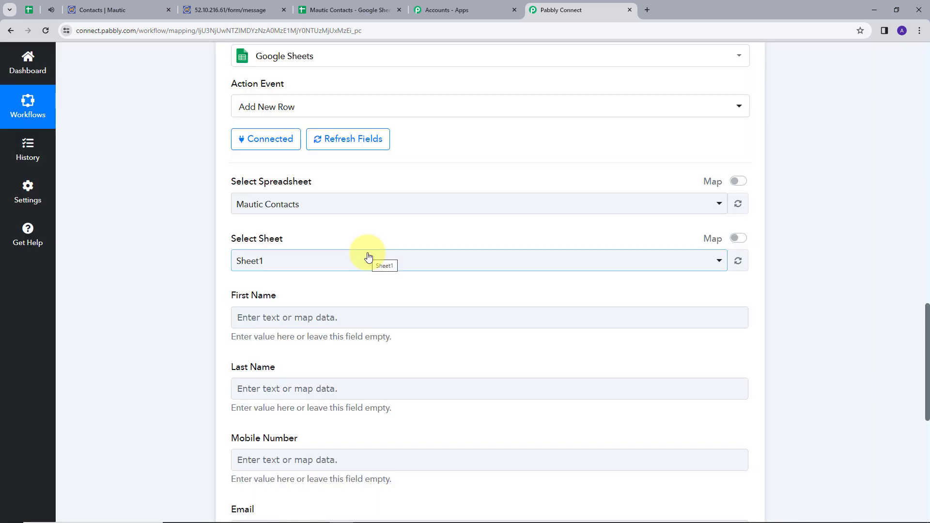
pyautogui.scroll(-1, 368, 257)
pyautogui.scroll(-1, 390, 243)
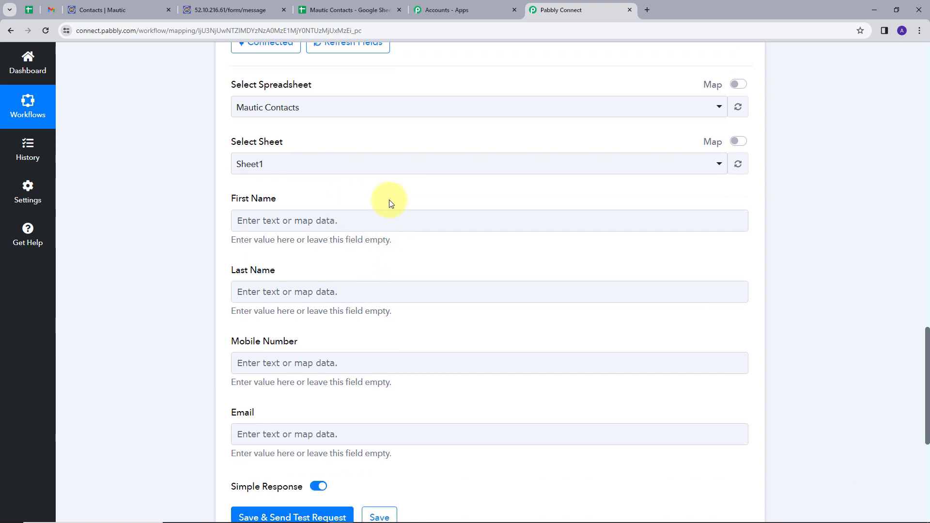
# Step: Map Mautic's firstname and lastname values into the First Name and Last Name fields
pyautogui.click(393, 214)
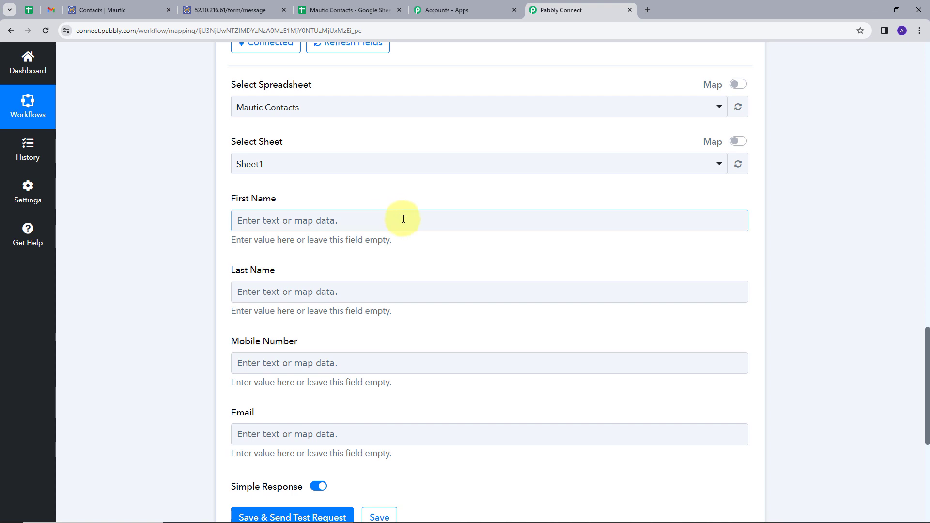
pyautogui.click(461, 223)
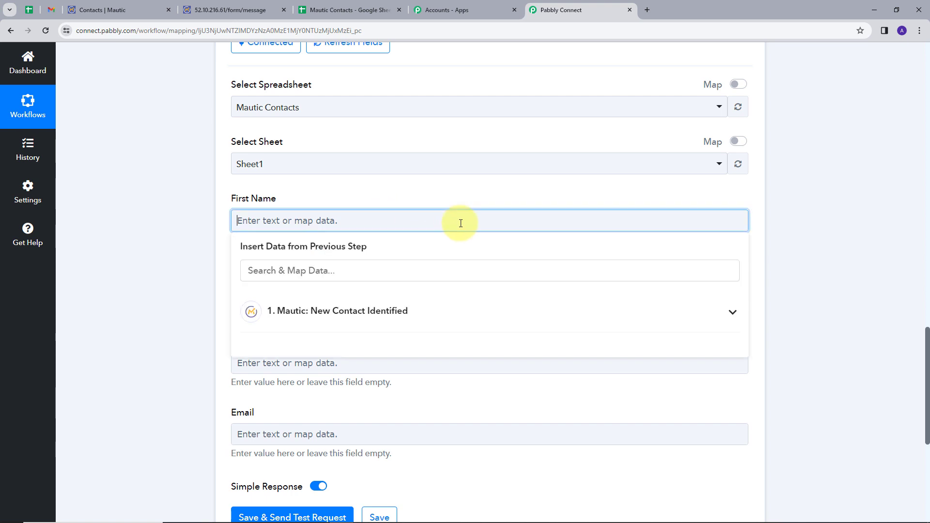
pyautogui.click(432, 313)
pyautogui.click(386, 271)
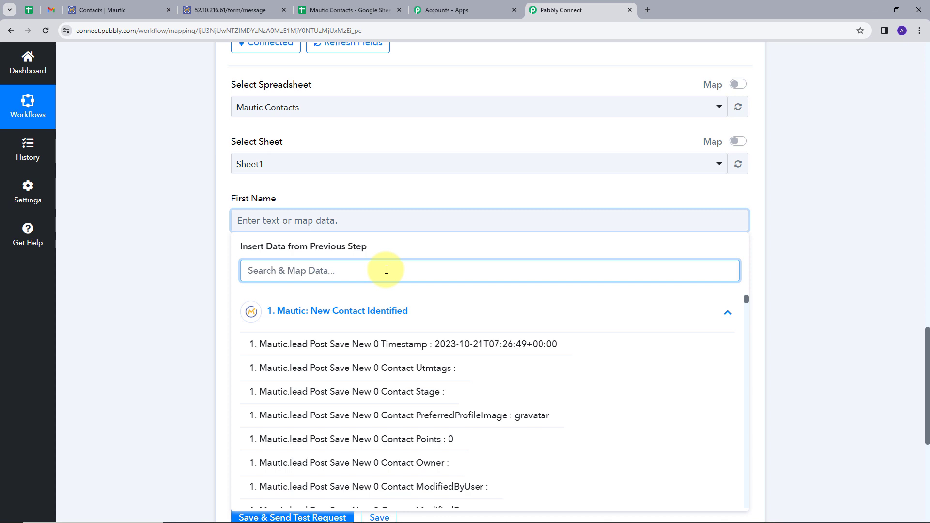
pyautogui.write('fir')
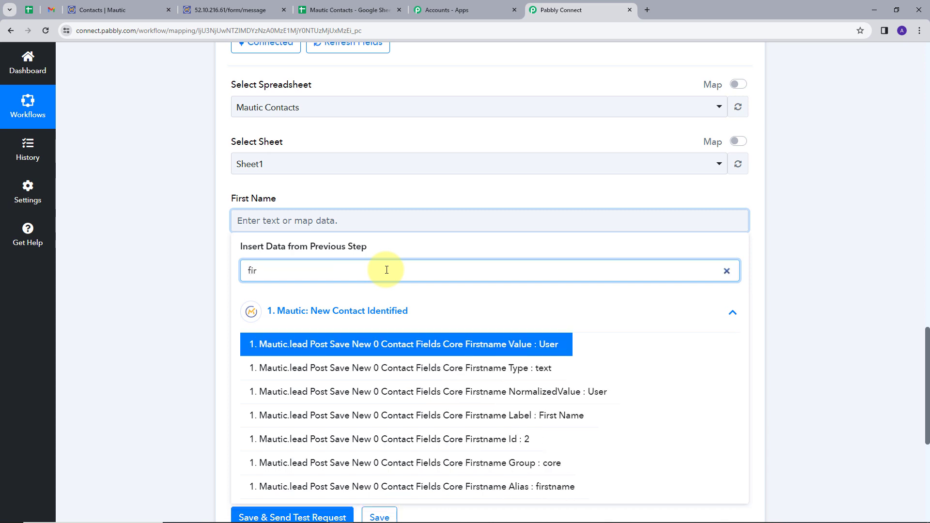
pyautogui.click(426, 344)
pyautogui.click(416, 189)
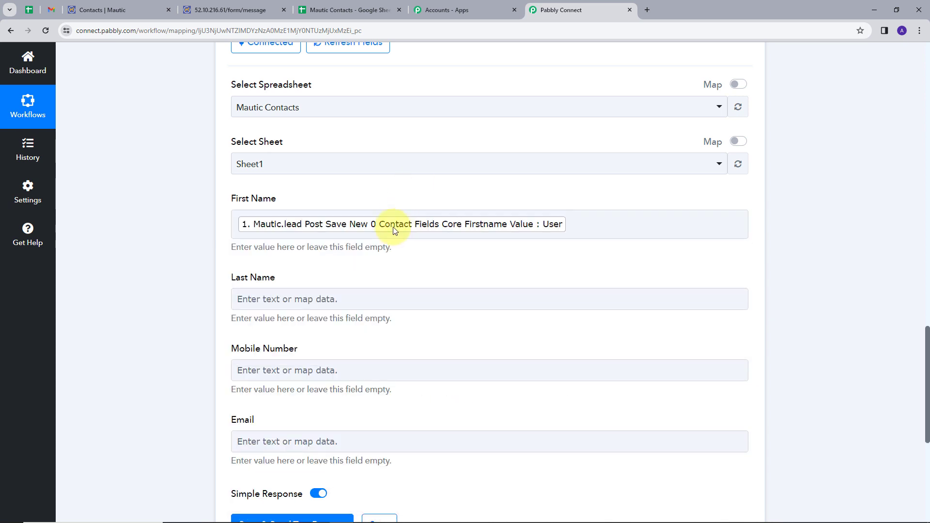
pyautogui.scroll(-1, 394, 227)
pyautogui.click(313, 251)
pyautogui.click(334, 303)
pyautogui.write('las')
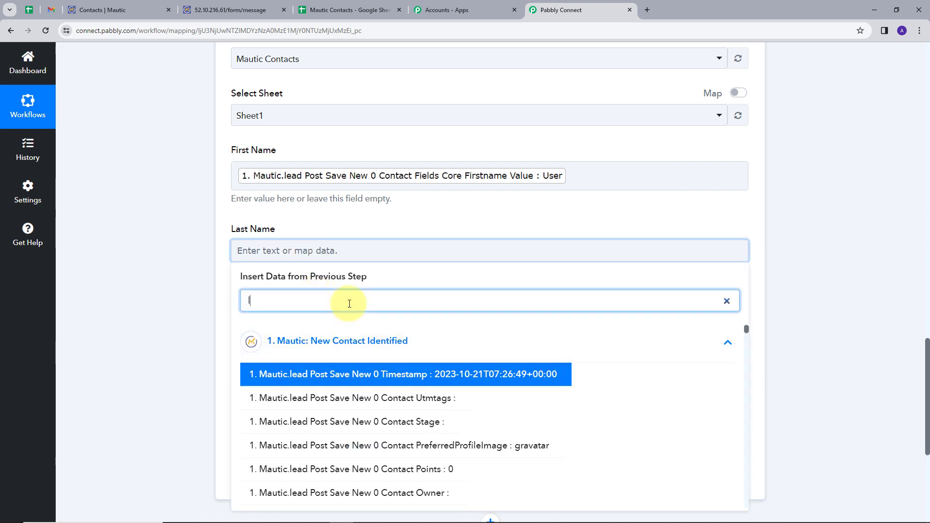
pyautogui.click(490, 402)
pyautogui.scroll(-1, 467, 329)
pyautogui.click(468, 281)
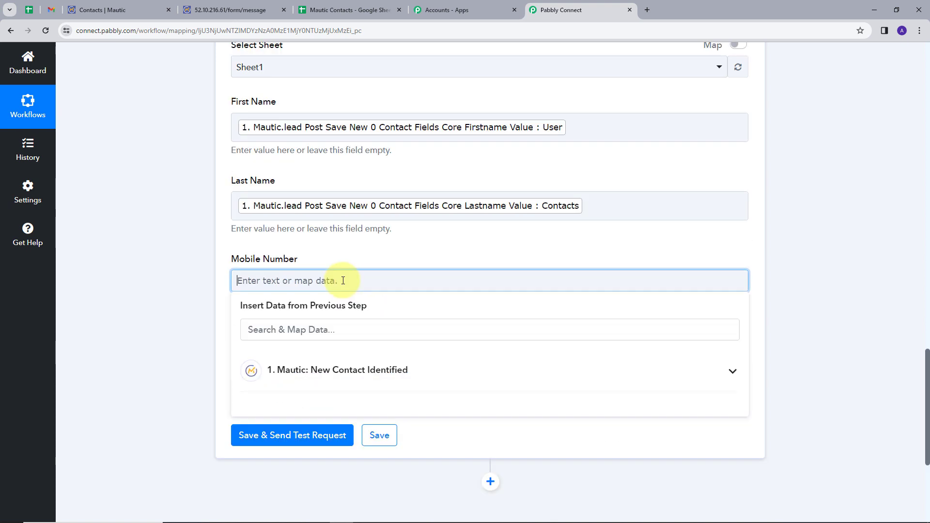
pyautogui.click(367, 334)
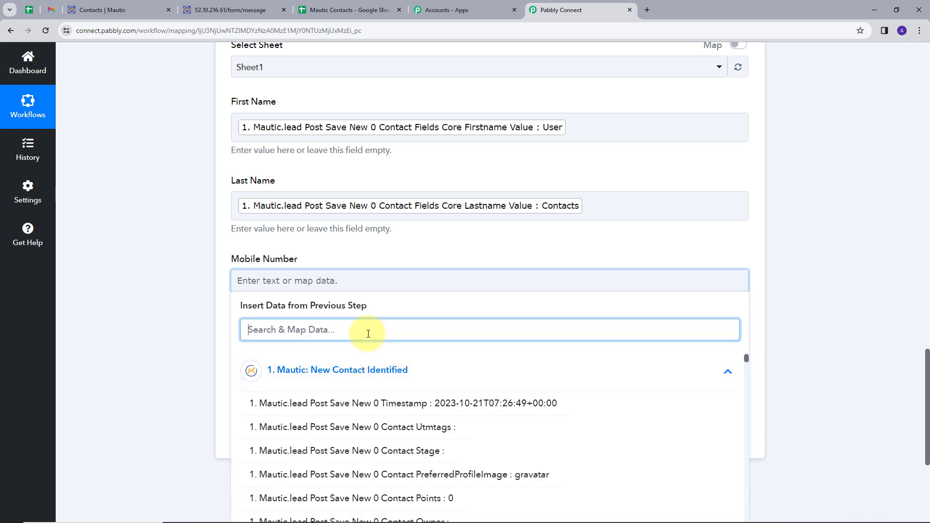
pyautogui.write('ph')
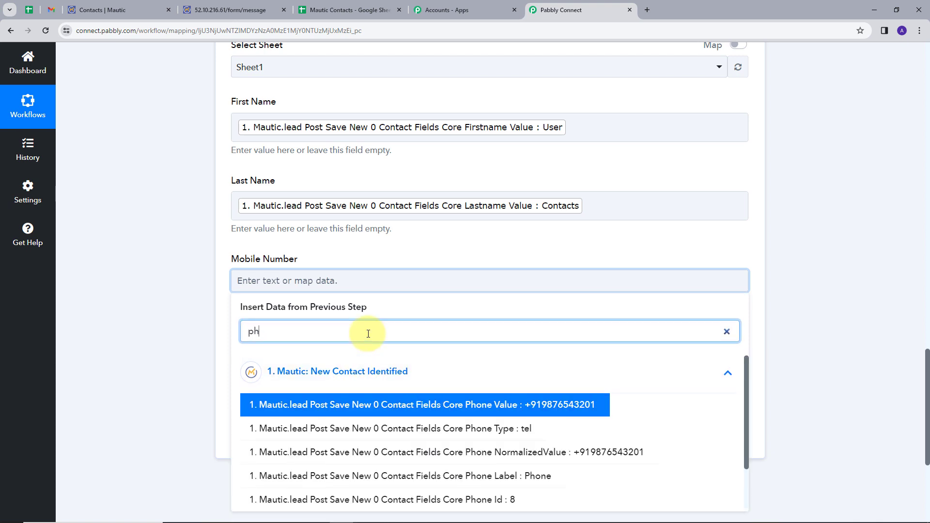
pyautogui.write('o')
pyautogui.click(468, 406)
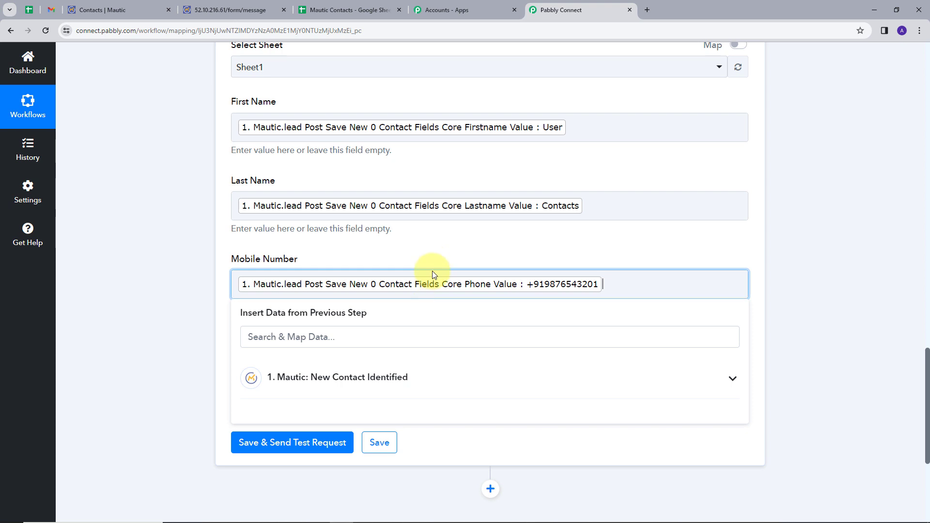
pyautogui.scroll(-1, 437, 261)
pyautogui.click(350, 310)
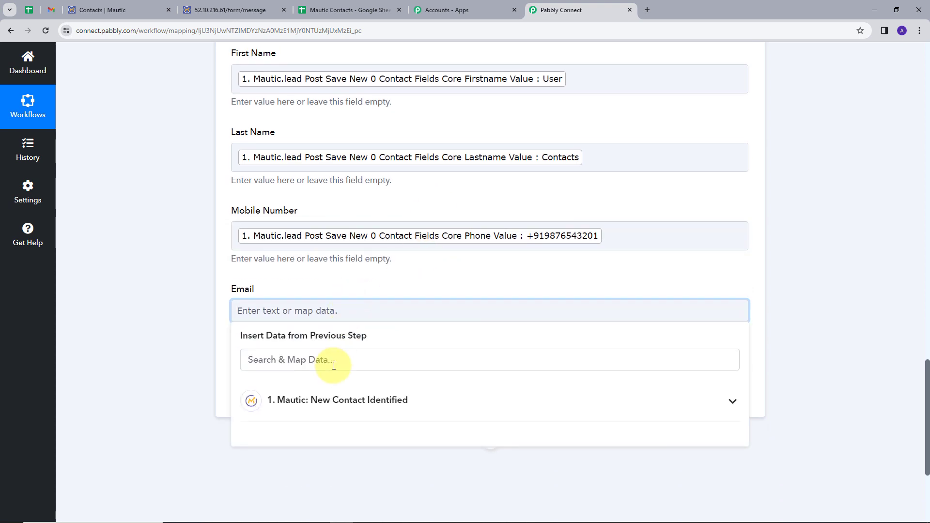
pyautogui.click(350, 406)
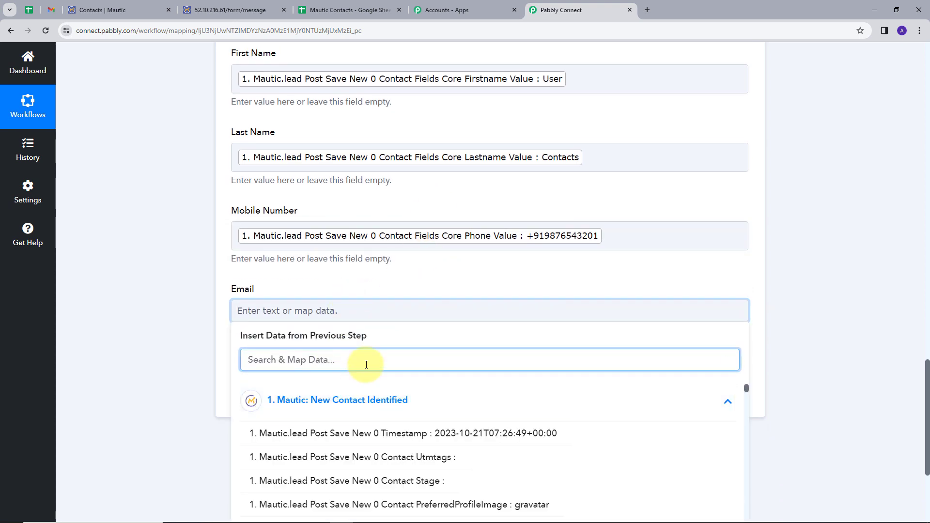
pyautogui.write('ema')
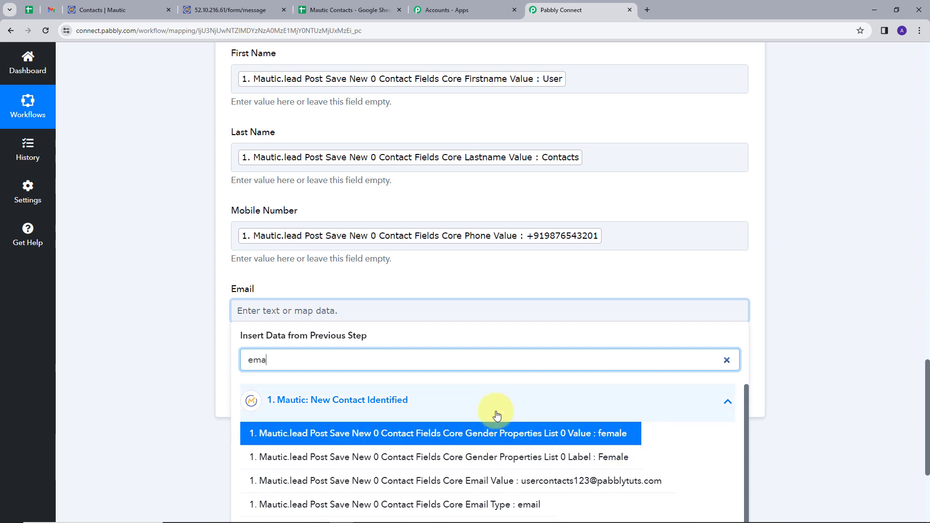
pyautogui.click(460, 481)
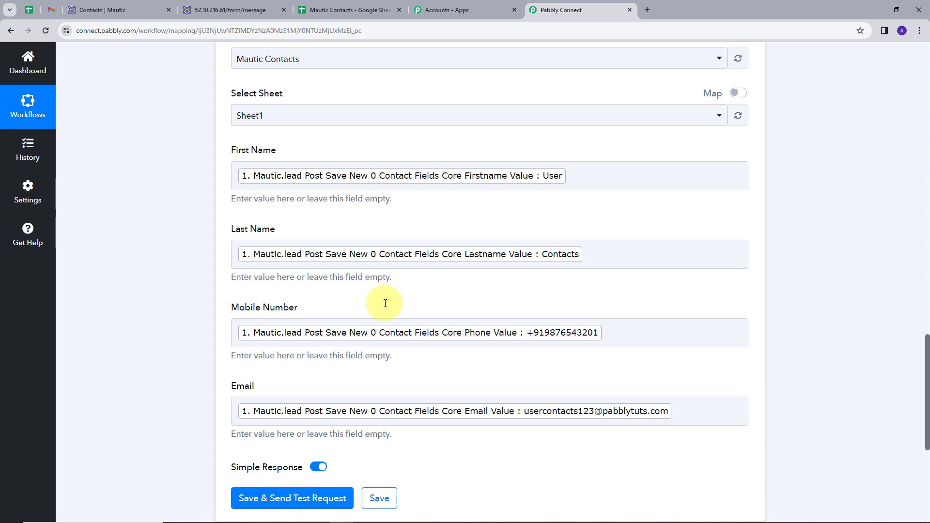
pyautogui.scroll(-2, 385, 303)
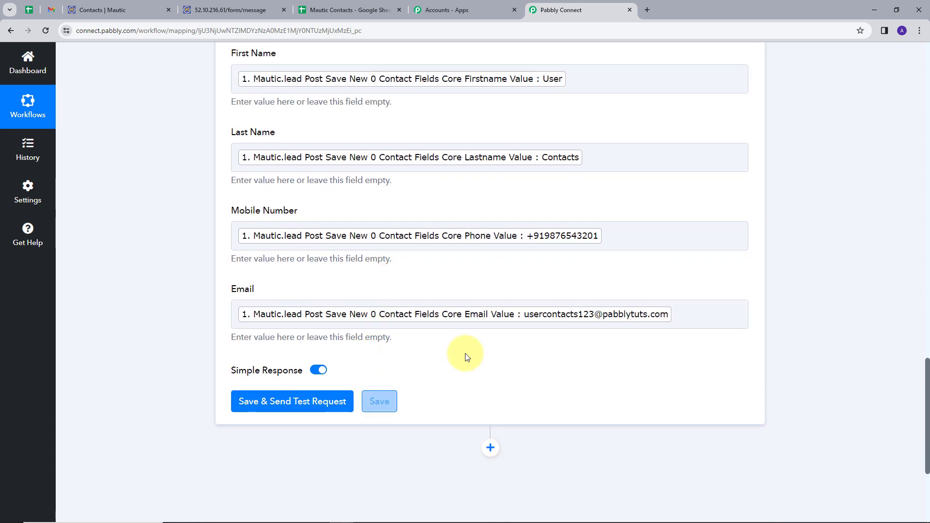
# Step: Save the Google Sheets action and send a test that writes one row to Sheet1!A2:D2
pyautogui.click(287, 407)
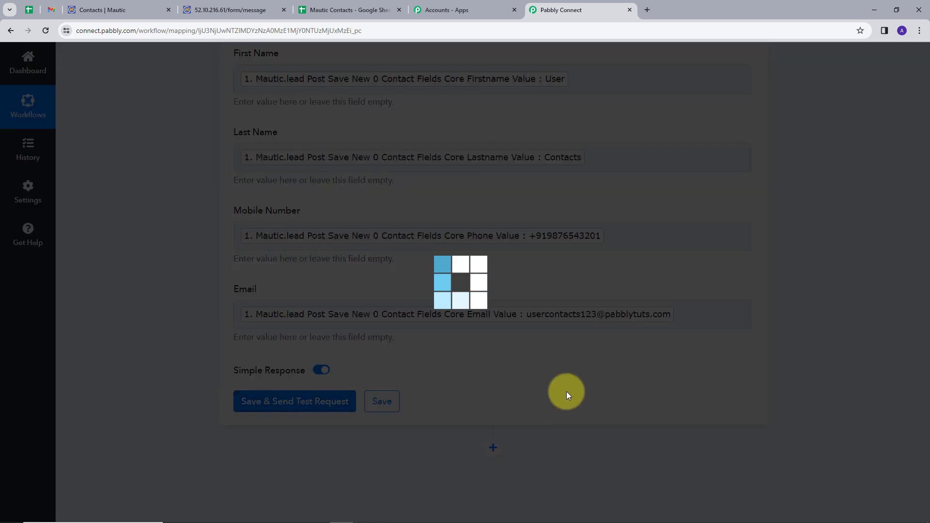
pyautogui.scroll(-2, 896, 256)
pyautogui.scroll(-2, 848, 291)
pyautogui.scroll(-1, 649, 334)
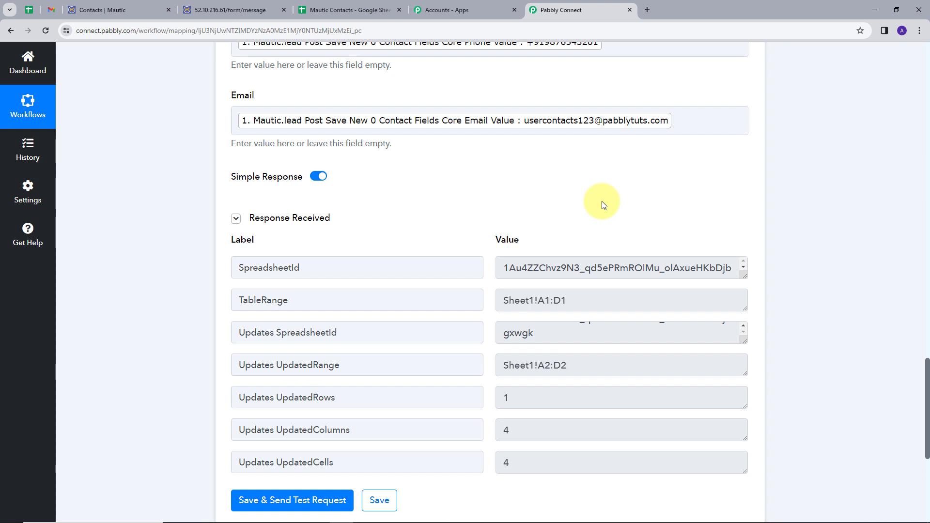
pyautogui.click(364, 10)
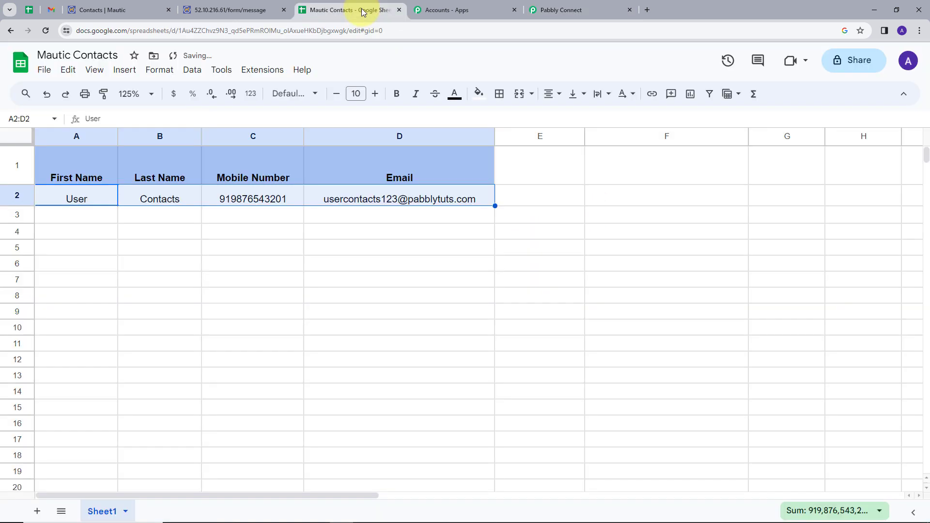
pyautogui.click(76, 215)
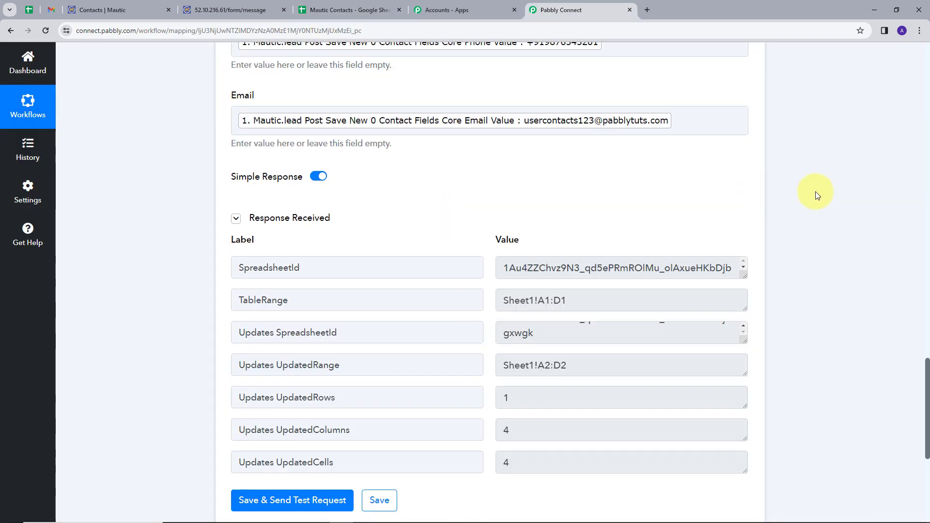
# Step: Scroll to the top to view the Mautic trigger, Google Sheets action and ON toggle
pyautogui.scroll(7, 816, 191)
pyautogui.scroll(4, 813, 233)
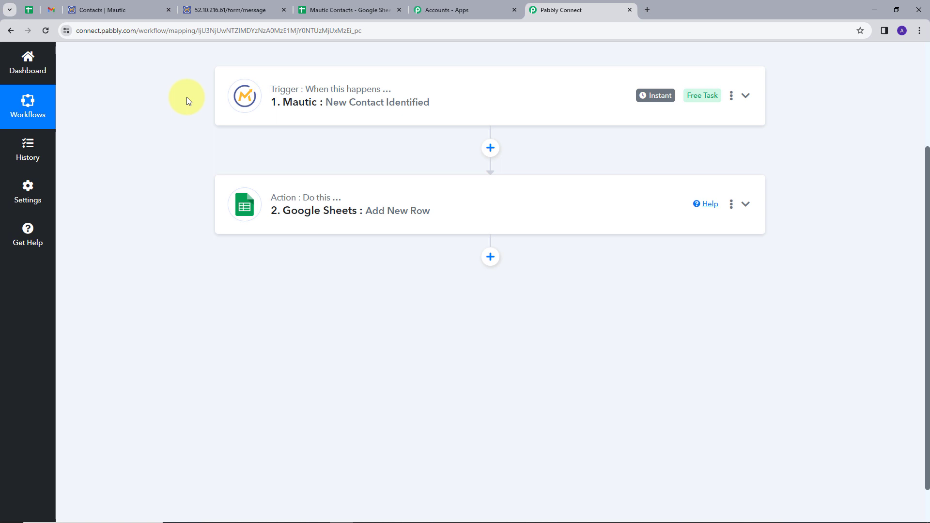
pyautogui.scroll(1, 187, 101)
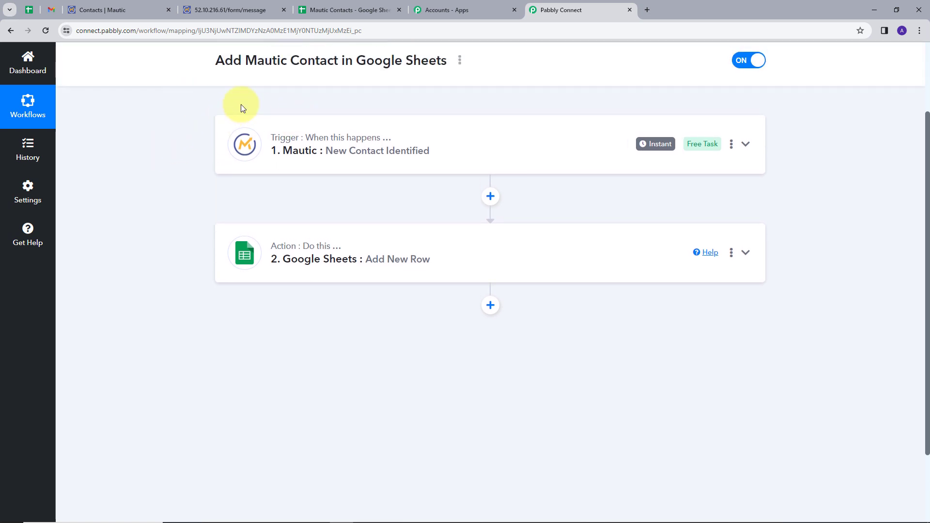